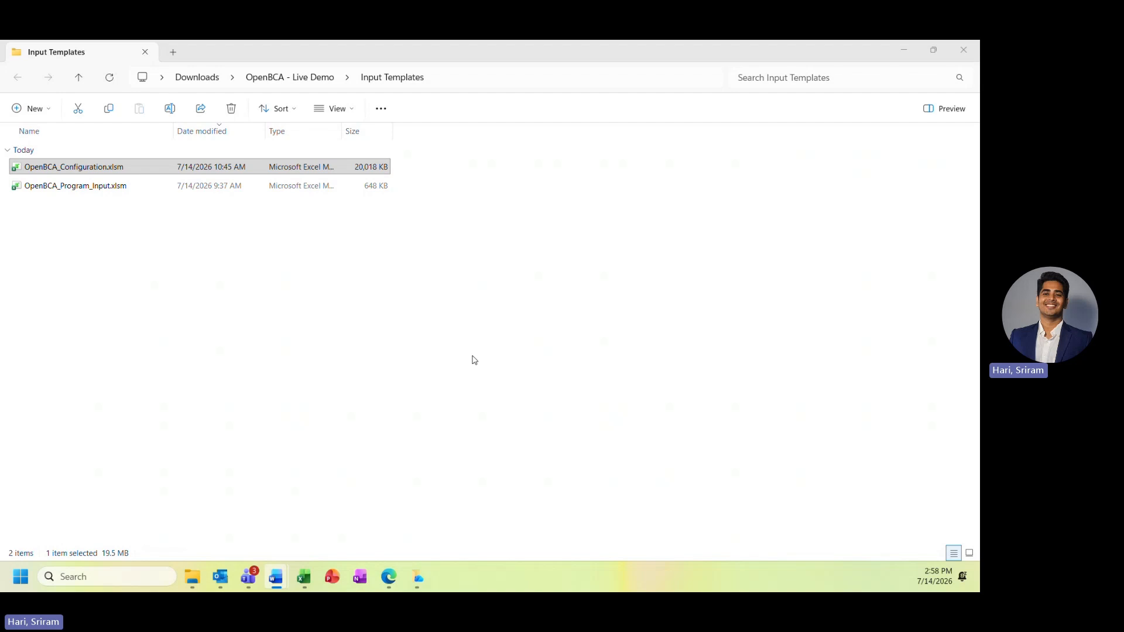
# Open the OpenBCA_Configuration.xlsm workbook from the Input Templates folder
pyautogui.click(131, 171)
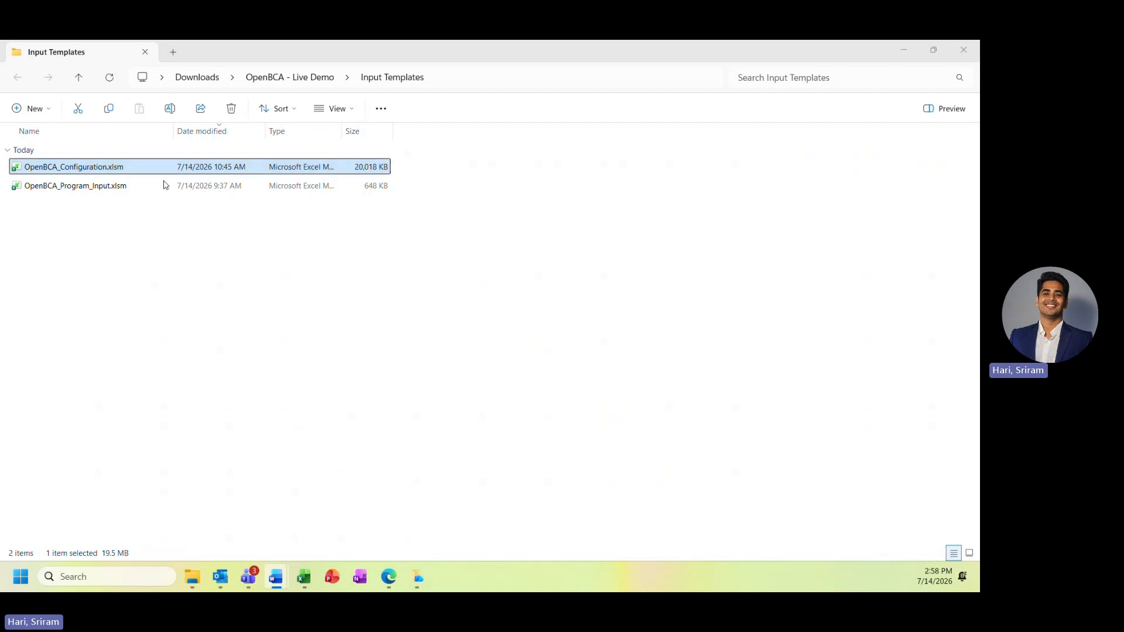
pyautogui.doubleClick(133, 175)
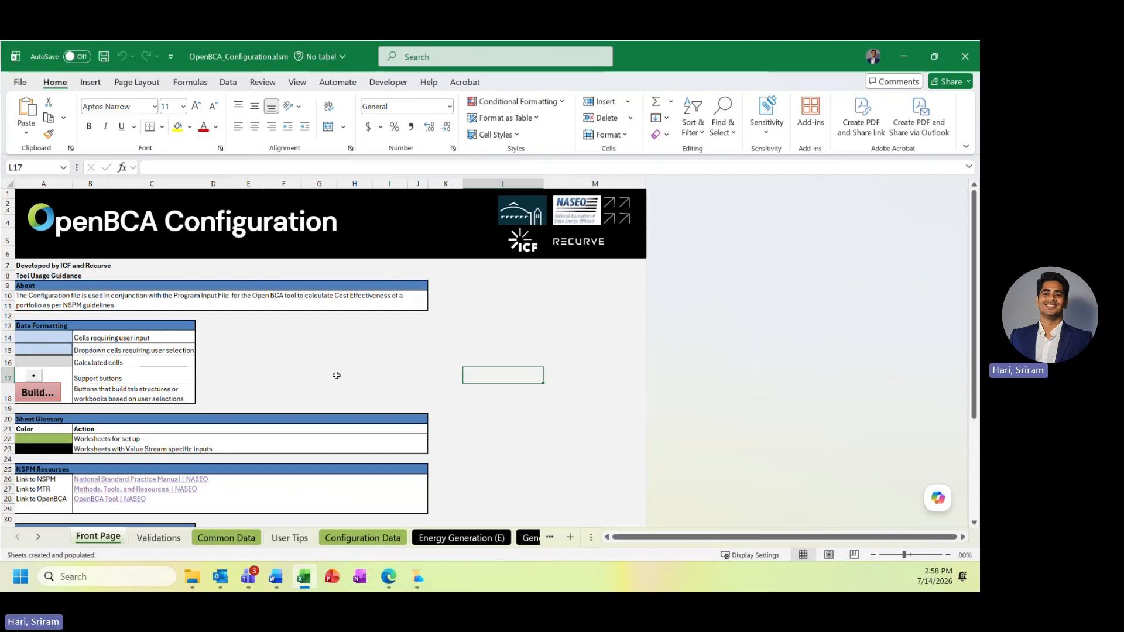
# Review the NSPM resource links, acronyms and instructions on the Front Page sheet
pyautogui.click(276, 481)
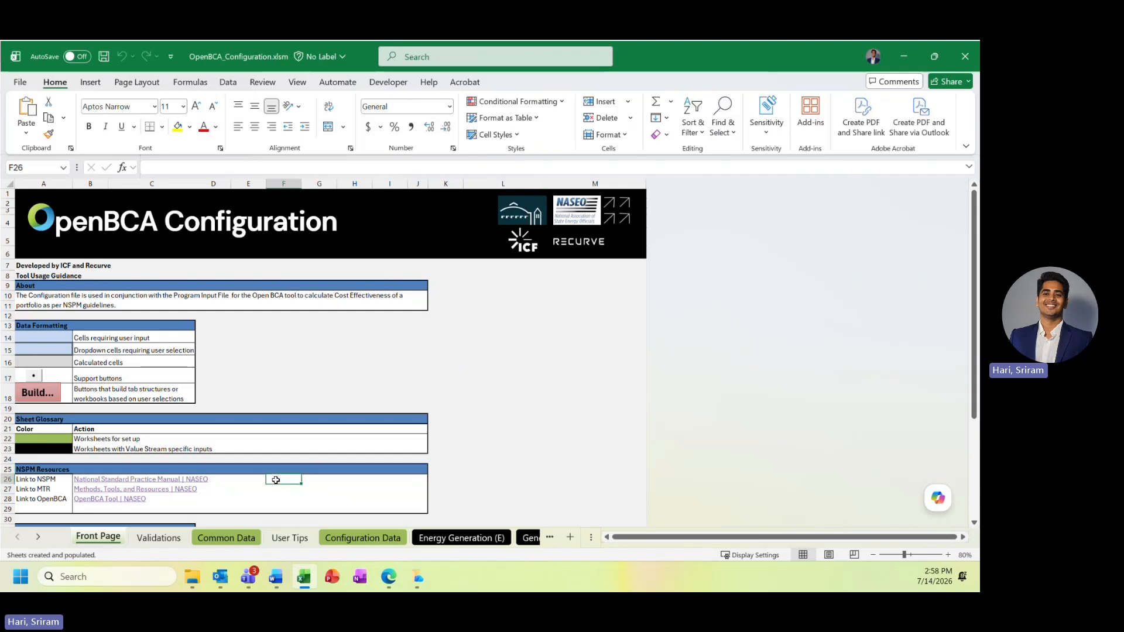
pyautogui.click(246, 481)
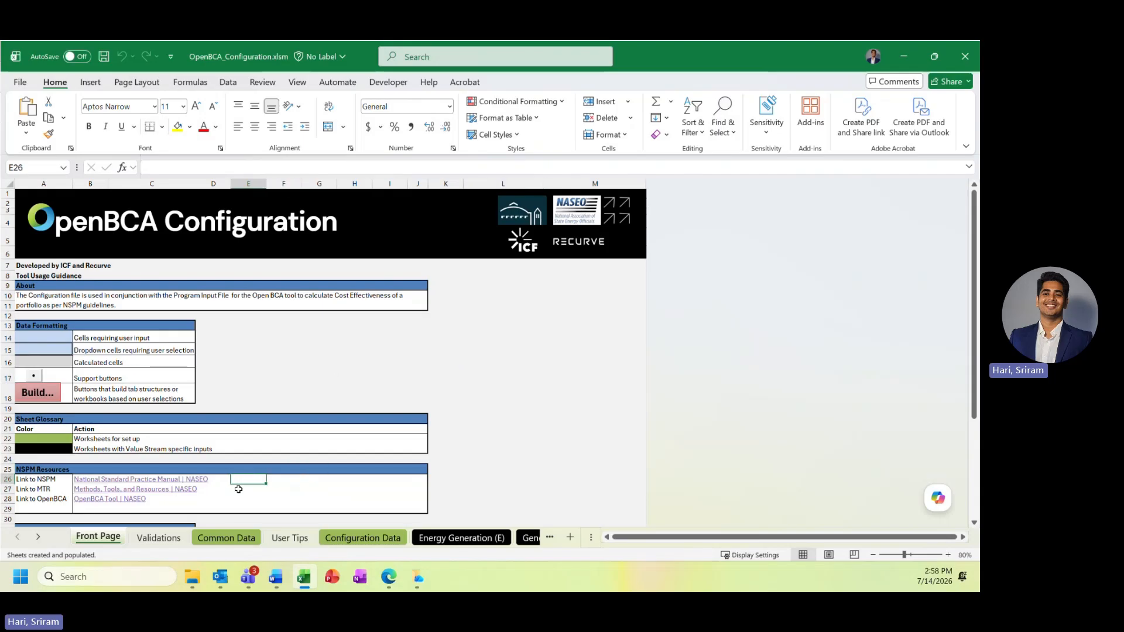
pyautogui.click(241, 488)
pyautogui.click(214, 499)
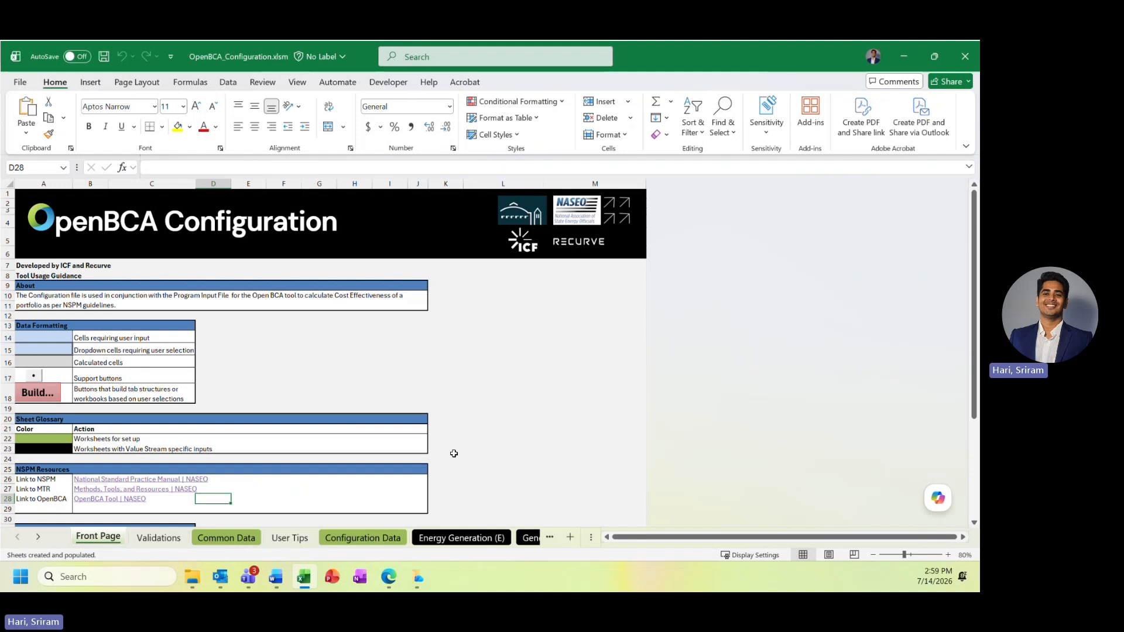
pyautogui.scroll(-3, 477, 426)
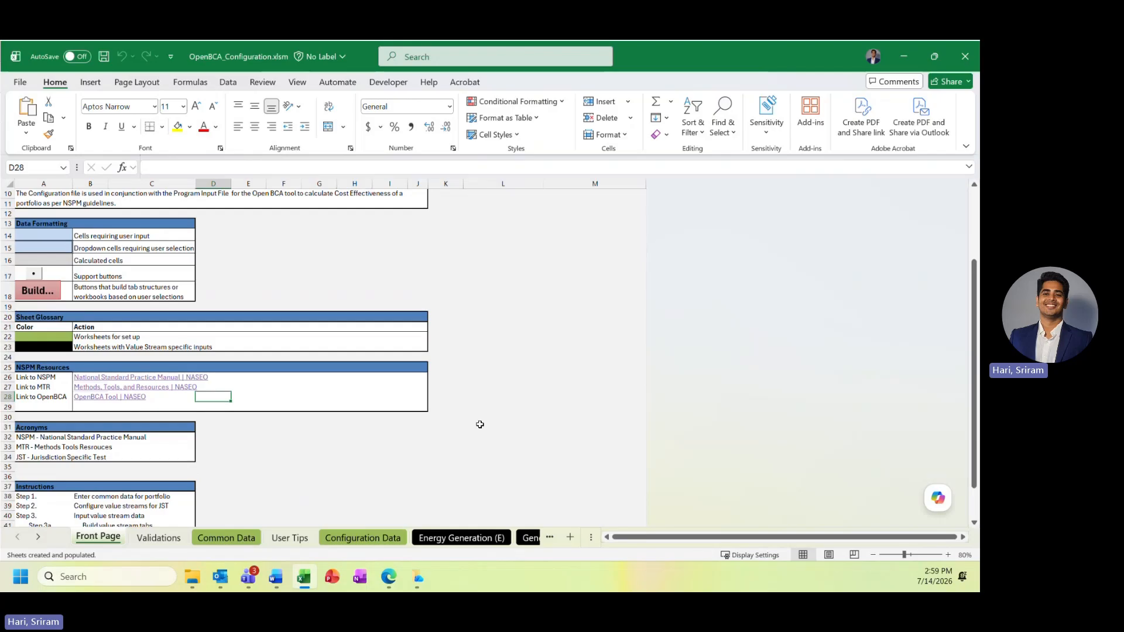
pyautogui.hotkey('alt', 'Tab')
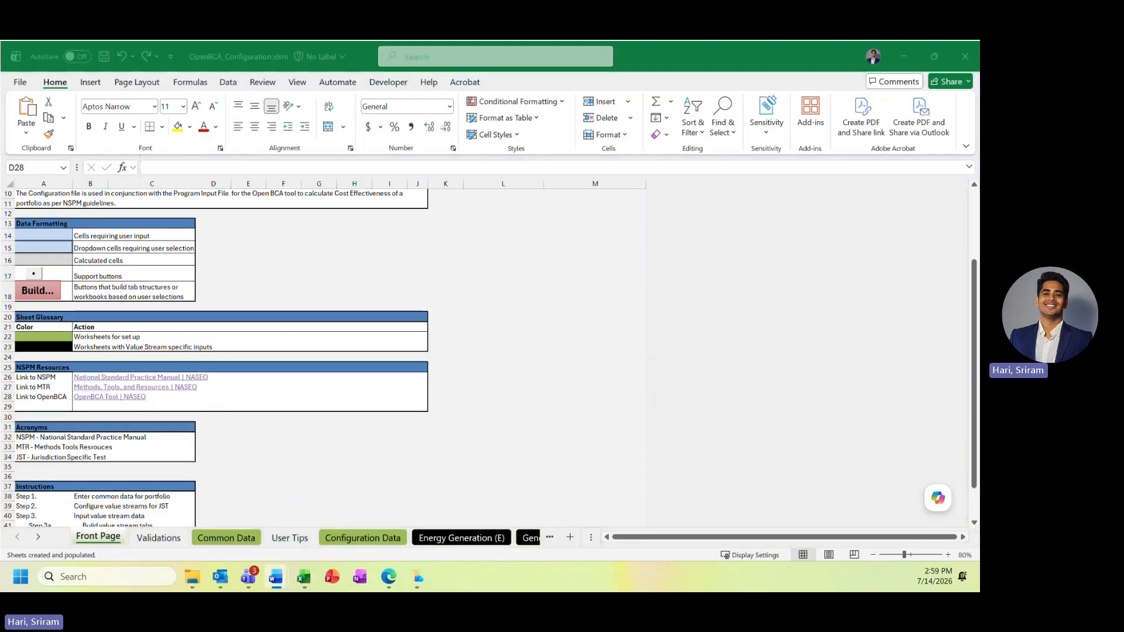
# Go to the Common Data sheet and review the results dollar year, inflation rate and line loss inputs
pyautogui.click(229, 539)
pyautogui.click(229, 539)
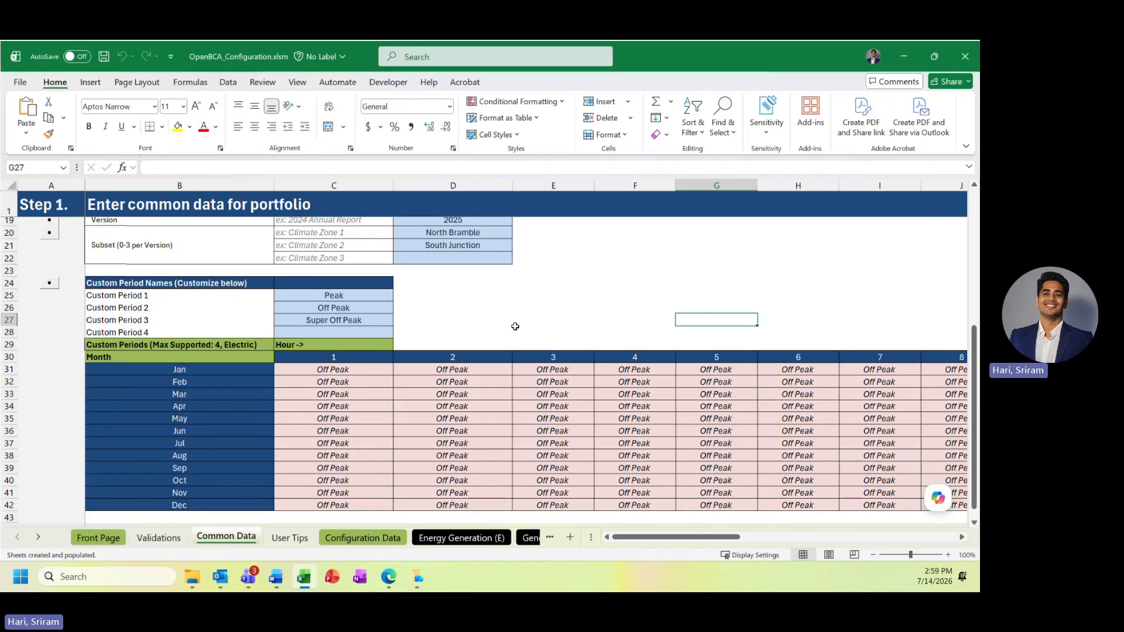
pyautogui.scroll(2, 526, 334)
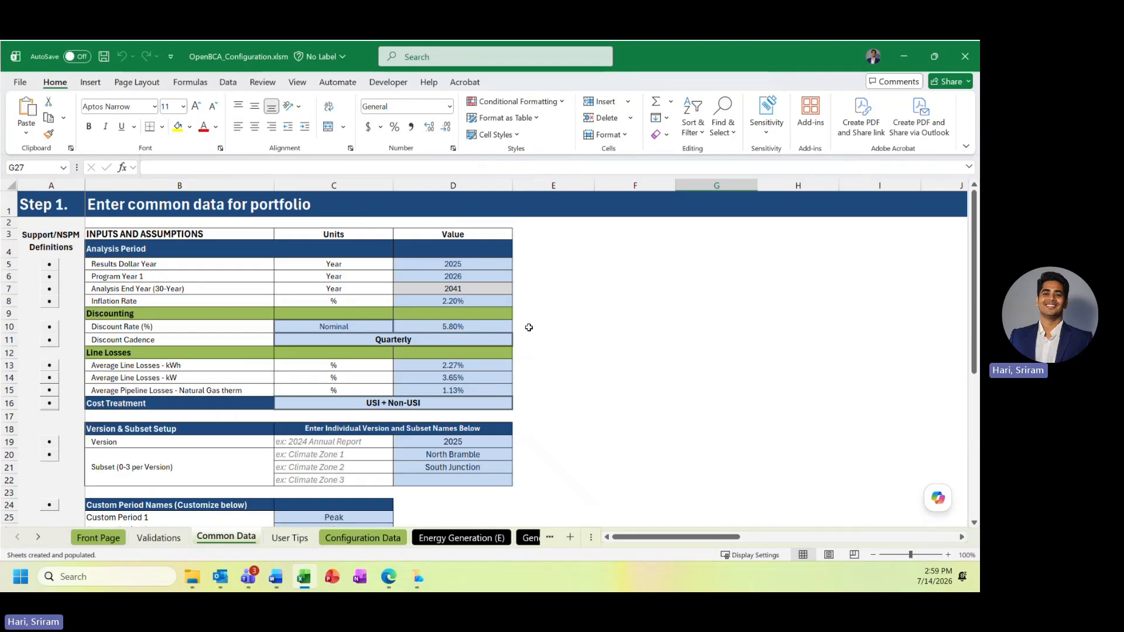
pyautogui.click(491, 267)
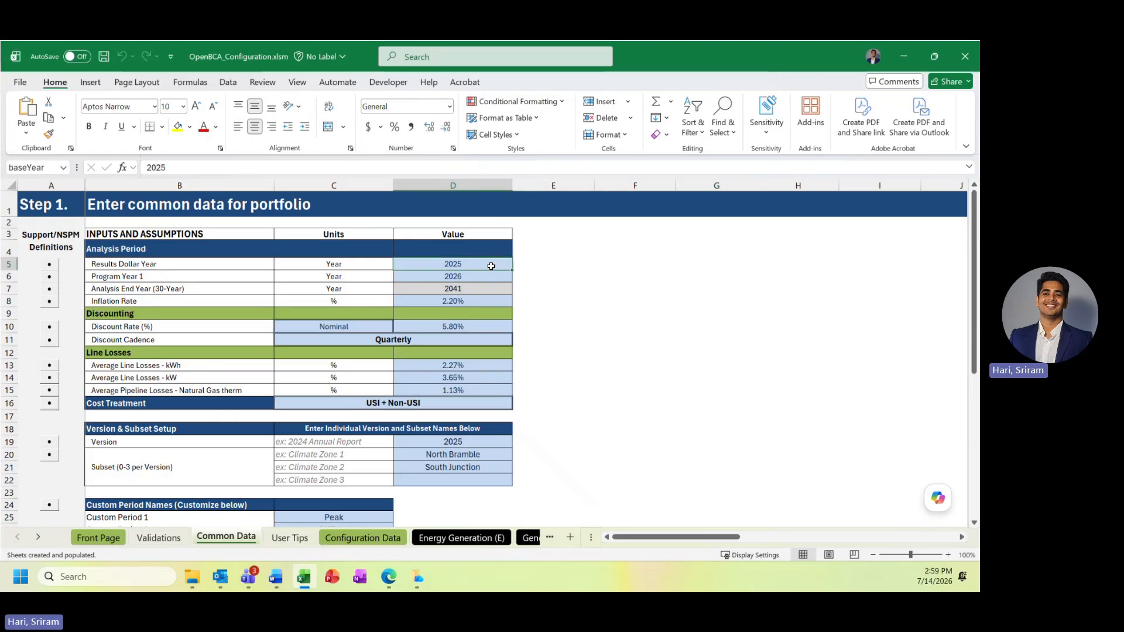
pyautogui.click(497, 300)
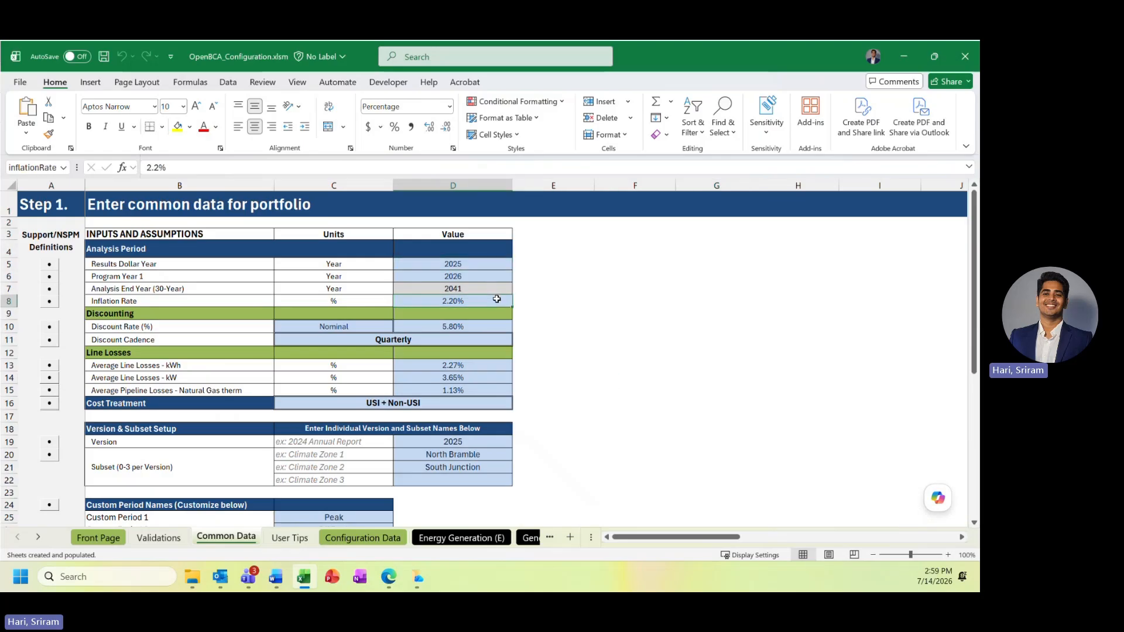
pyautogui.moveTo(482, 368); pyautogui.dragTo(482, 389)
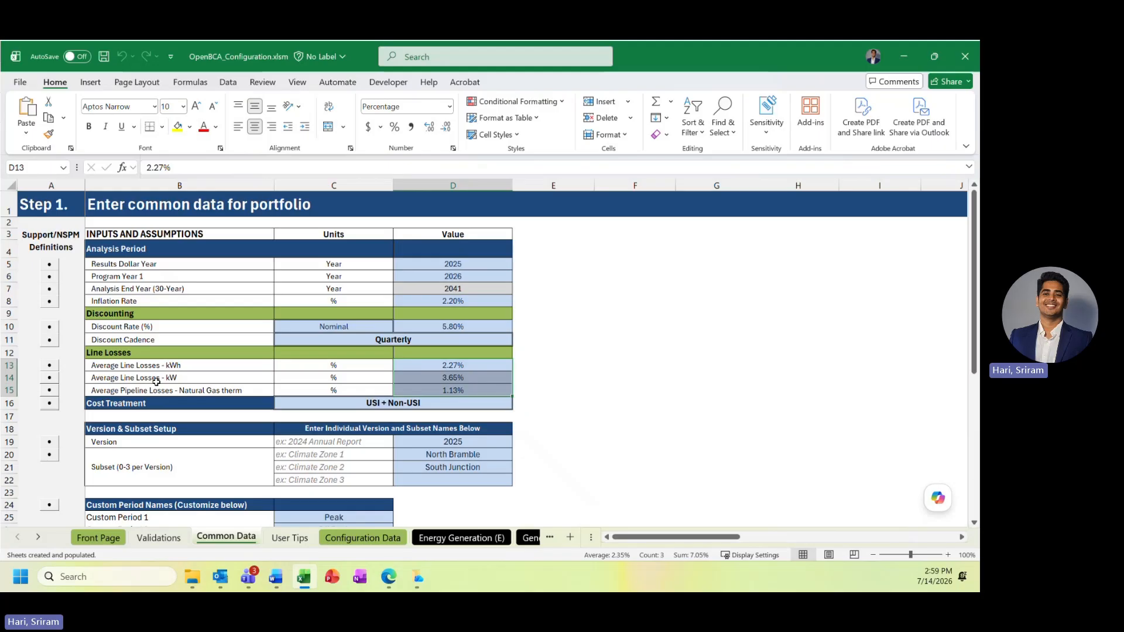
# Read and dismiss the support notes for Discount Cadence and Average Line Losses - kW
pyautogui.click(49, 345)
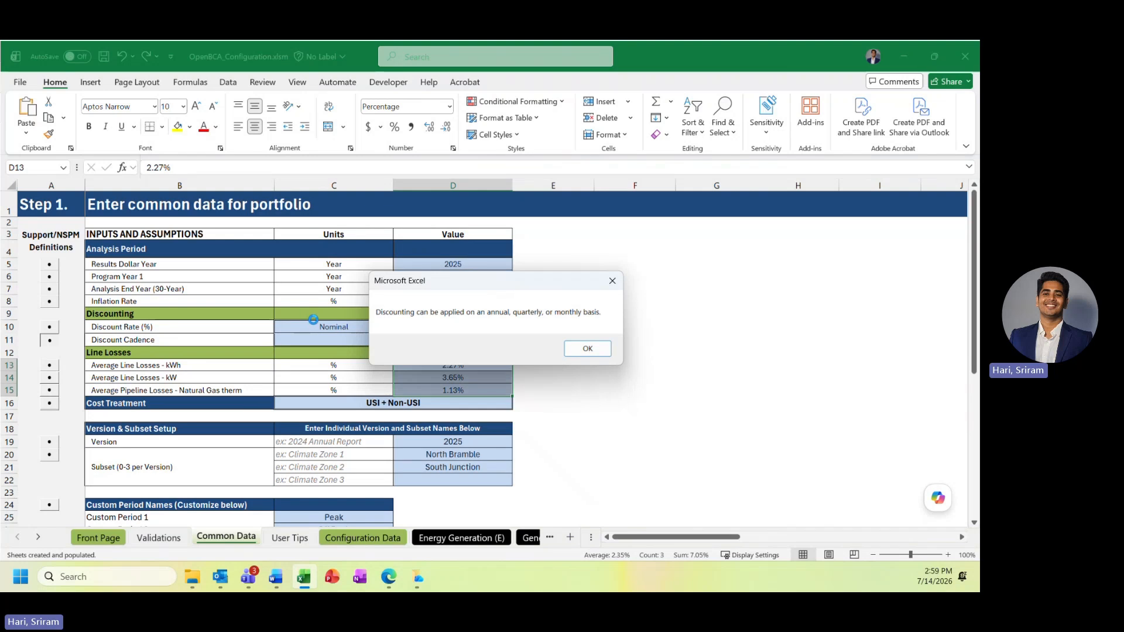
pyautogui.click(587, 349)
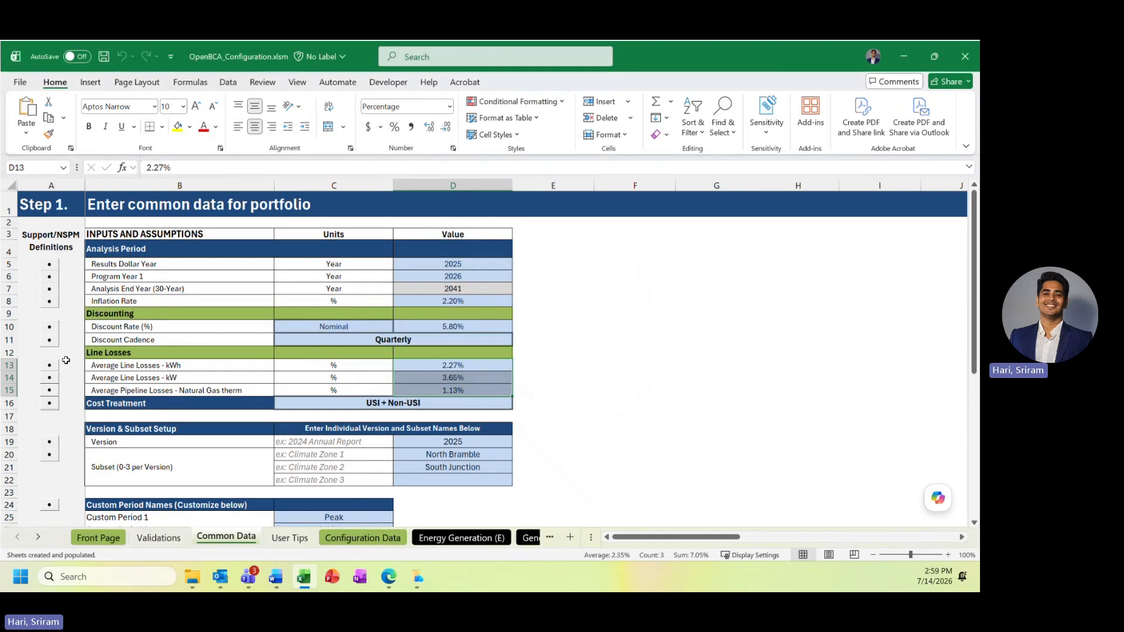
pyautogui.click(54, 379)
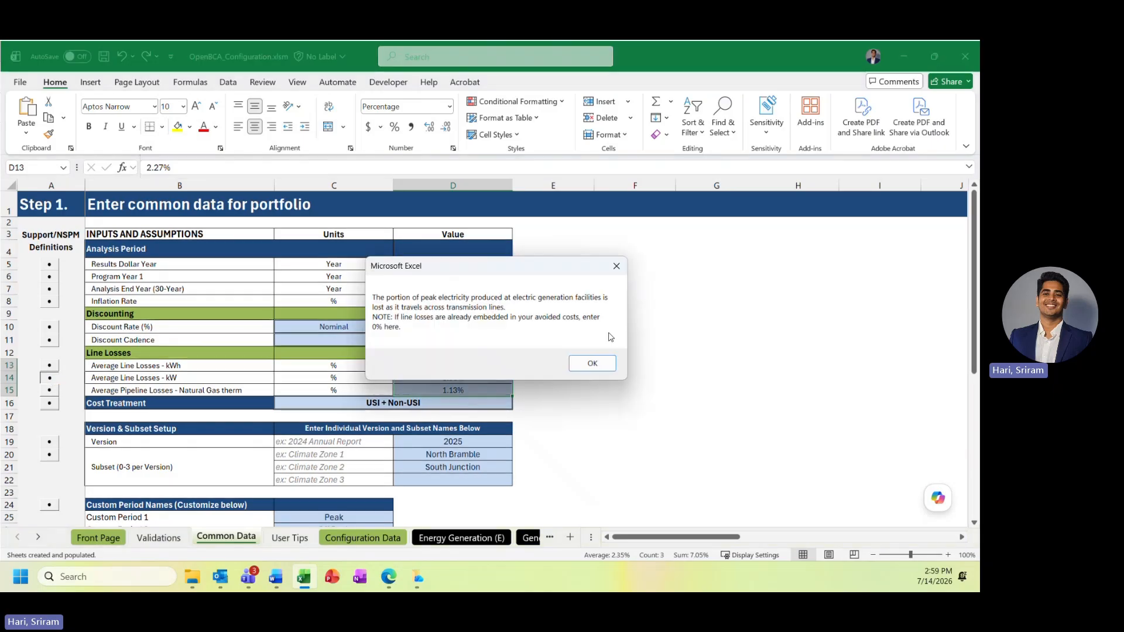
pyautogui.click(593, 365)
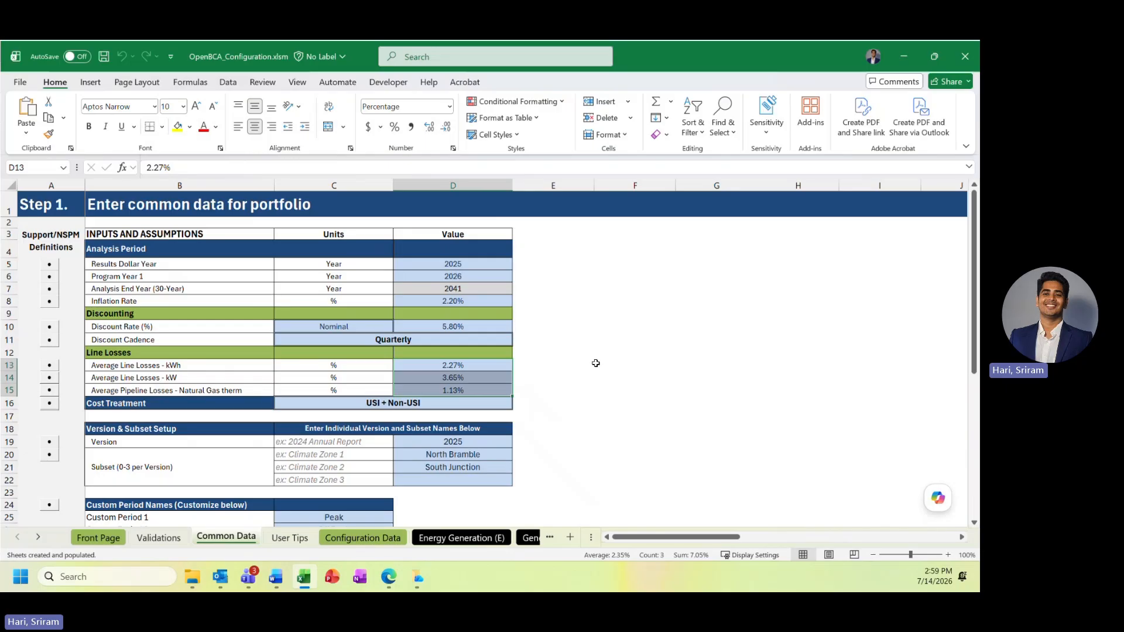
# Examine the version and subset setup, the custom period names and the month-by-hour custom period grid
pyautogui.scroll(-2, 596, 363)
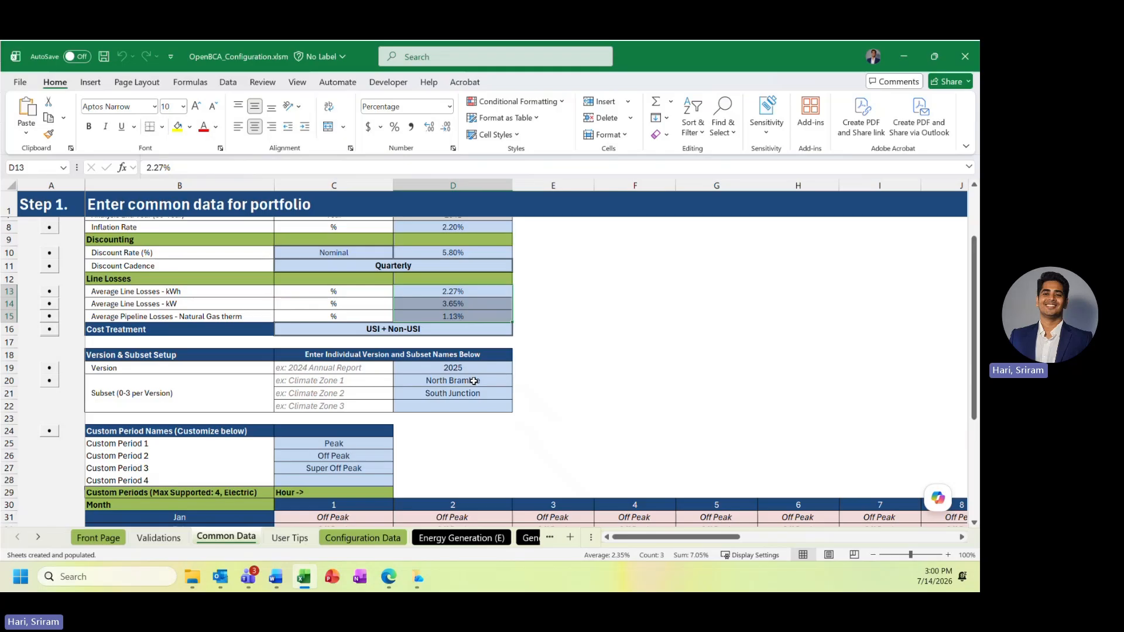
pyautogui.scroll(-3, 473, 382)
pyautogui.click(429, 344)
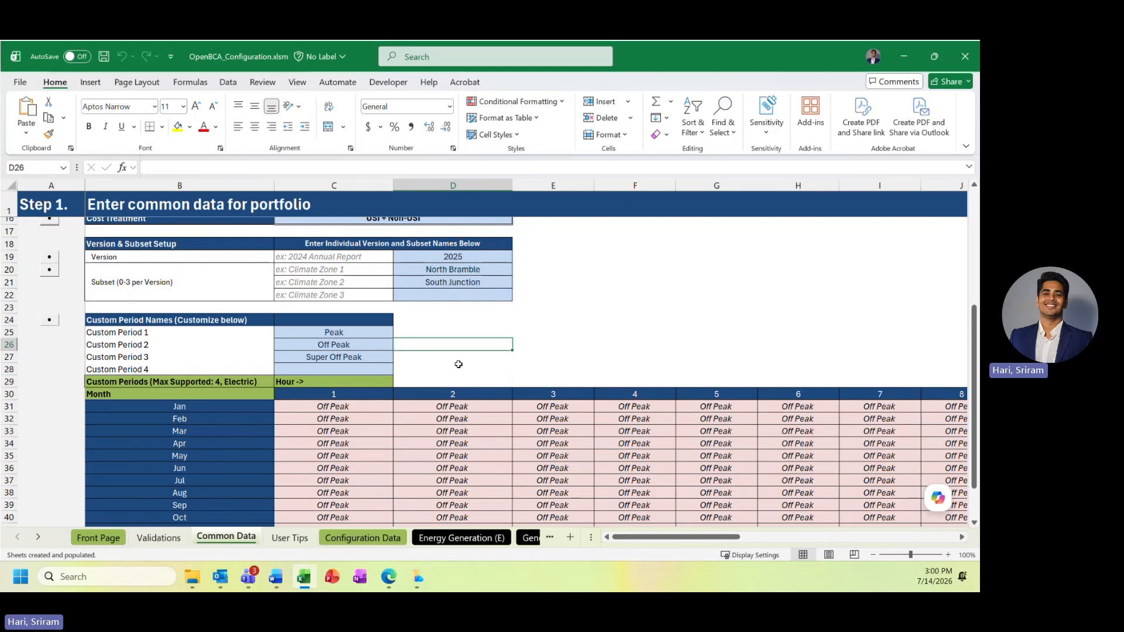
pyautogui.click(456, 365)
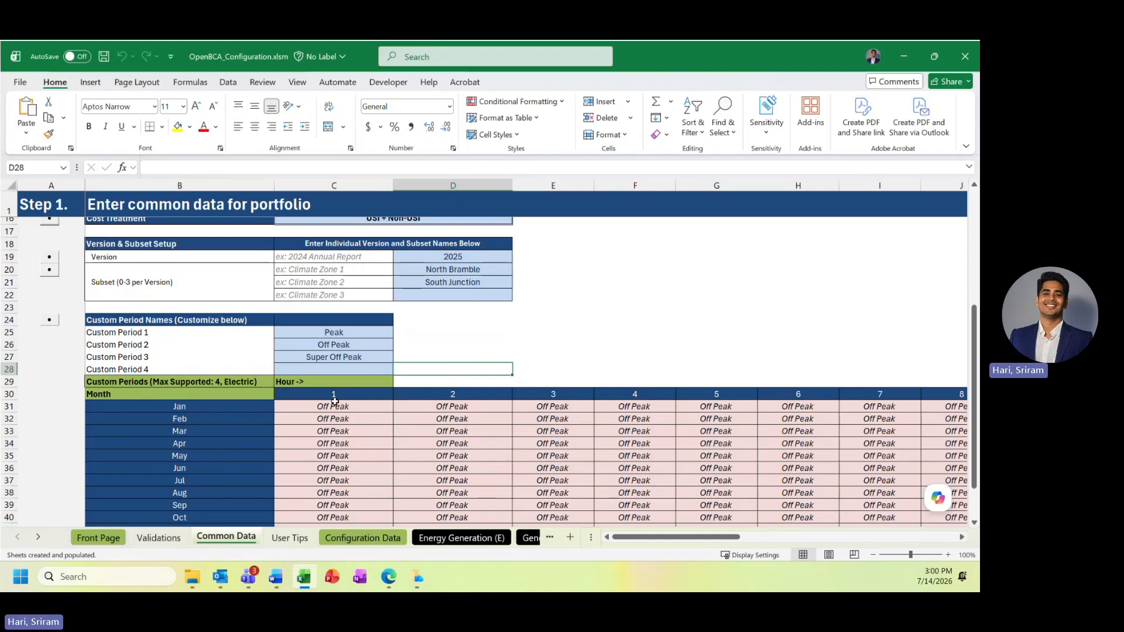
pyautogui.moveTo(359, 334); pyautogui.dragTo(363, 346)
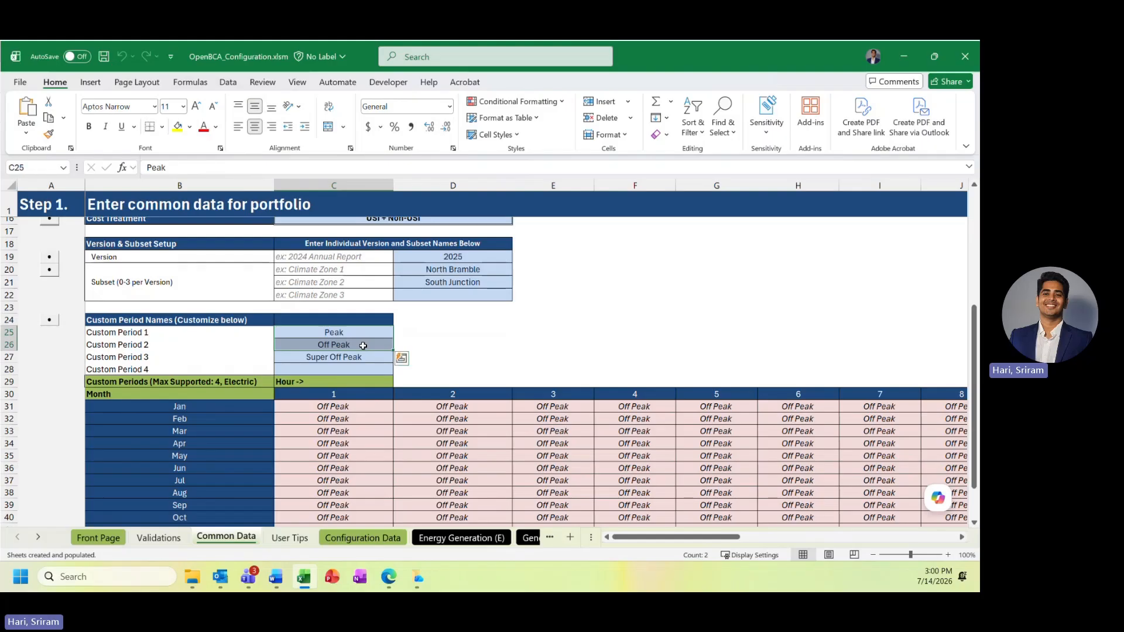
pyautogui.moveTo(342, 405); pyautogui.dragTo(692, 466)
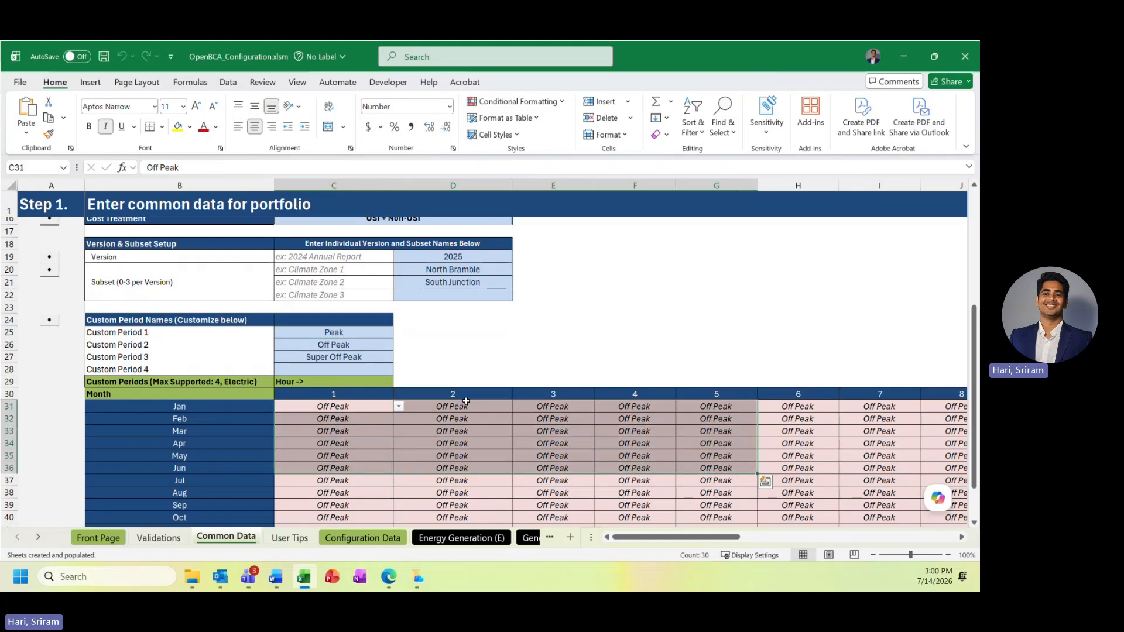
pyautogui.click(587, 348)
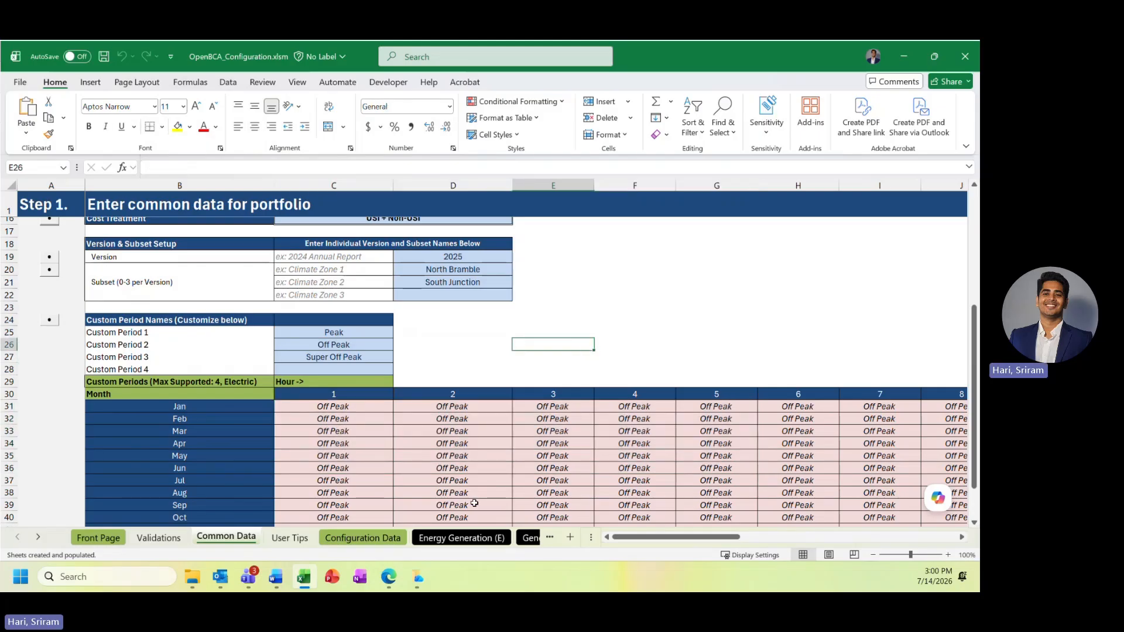
# Go to the Configuration Data sheet and examine the value stream list, including the Custom and Other Fuels groups
pyautogui.click(363, 537)
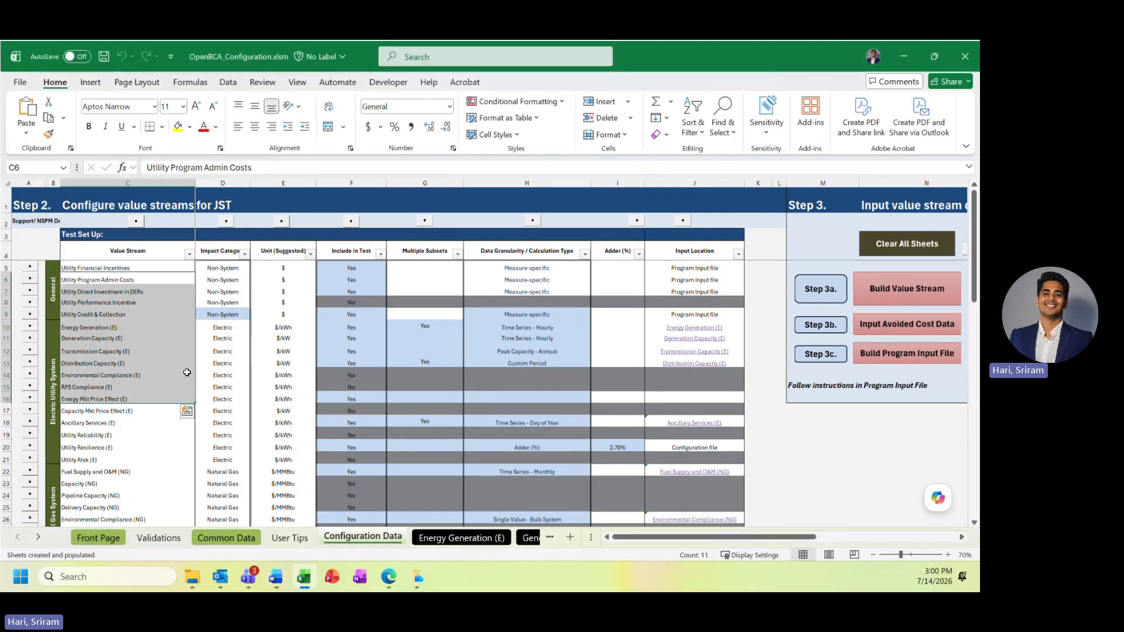
pyautogui.scroll(-4, 189, 372)
pyautogui.scroll(-3, 189, 373)
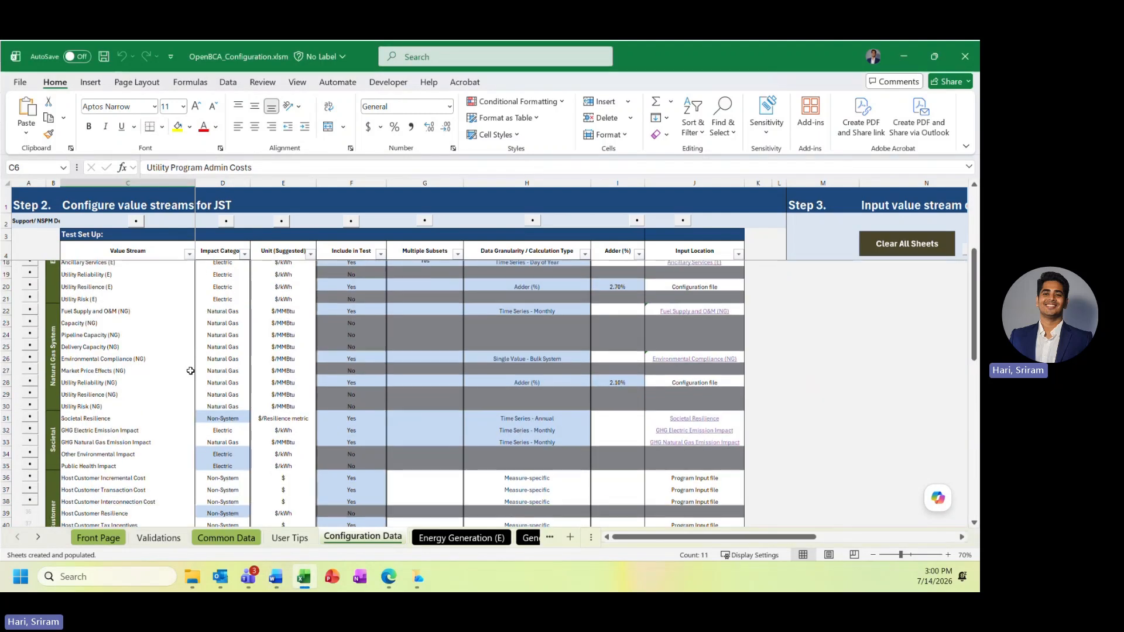
pyautogui.scroll(-4, 191, 370)
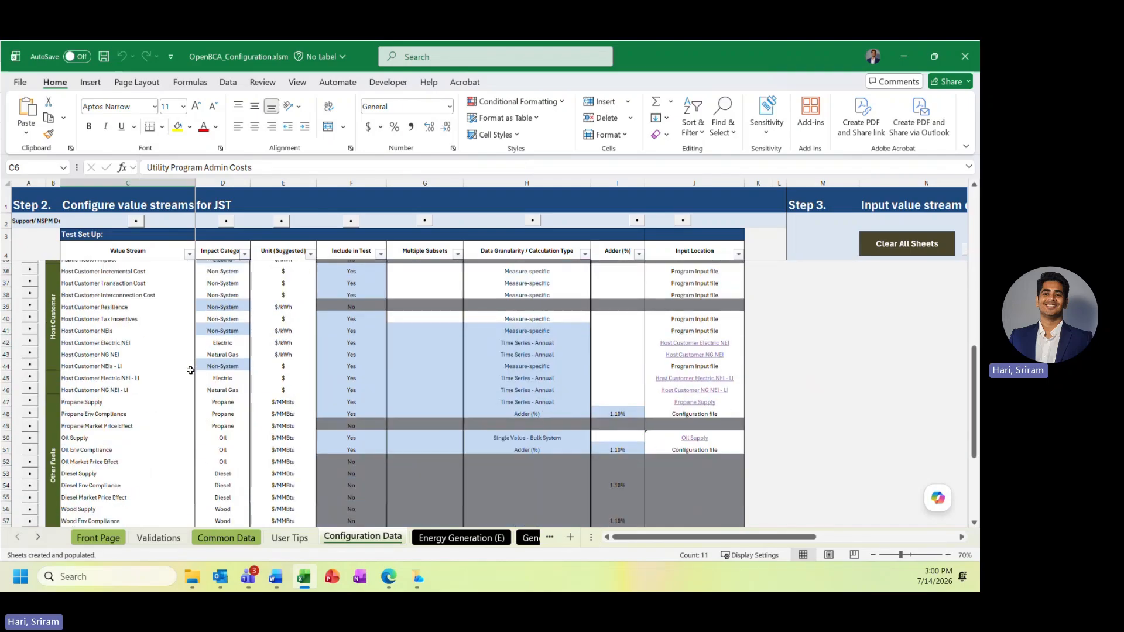
pyautogui.scroll(-4, 191, 371)
pyautogui.click(54, 393)
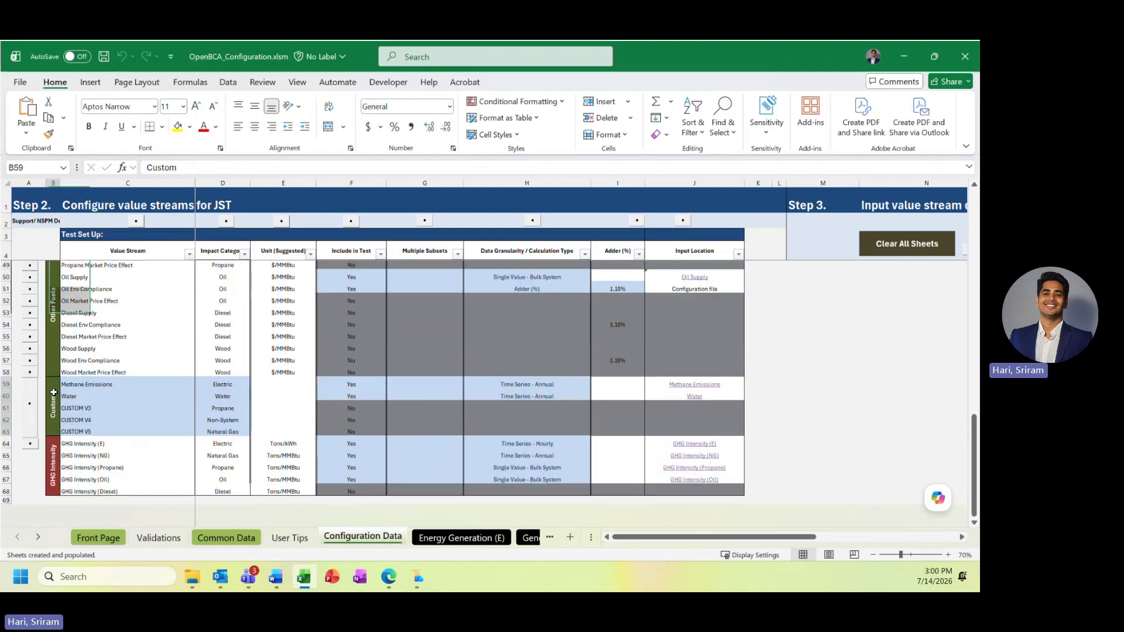
pyautogui.moveTo(54, 392); pyautogui.dragTo(226, 391)
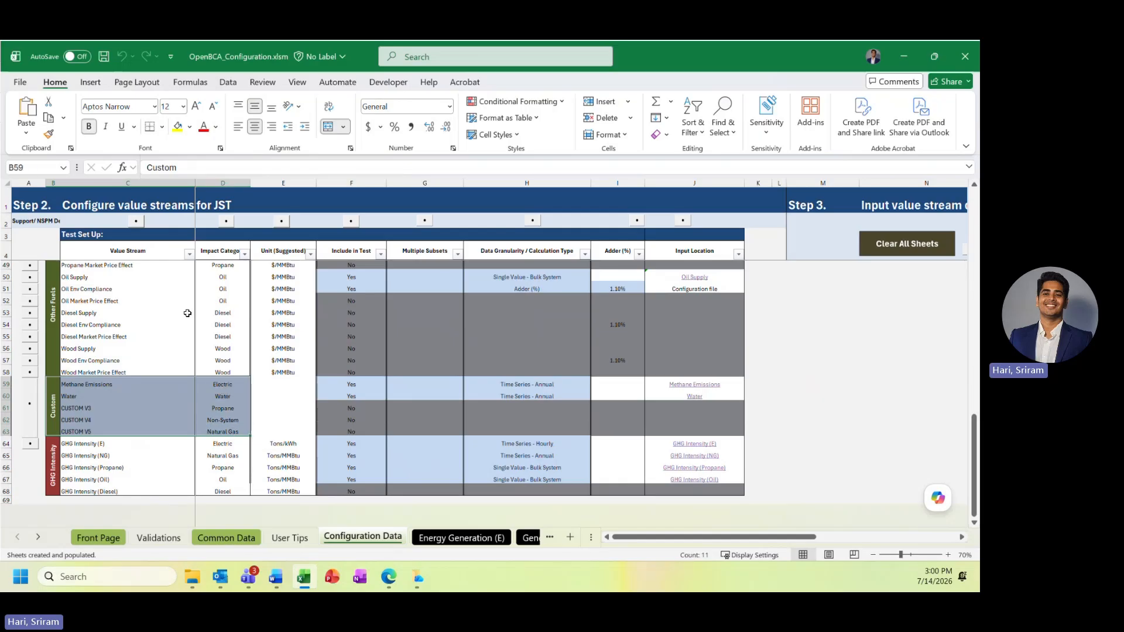
pyautogui.click(54, 292)
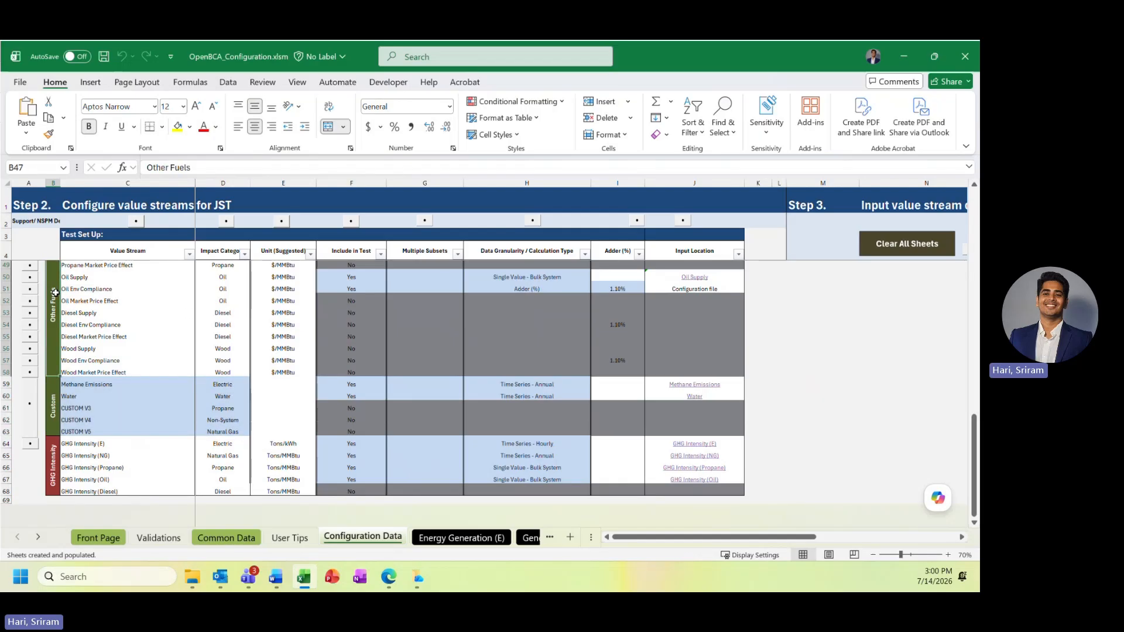
pyautogui.scroll(6, 170, 341)
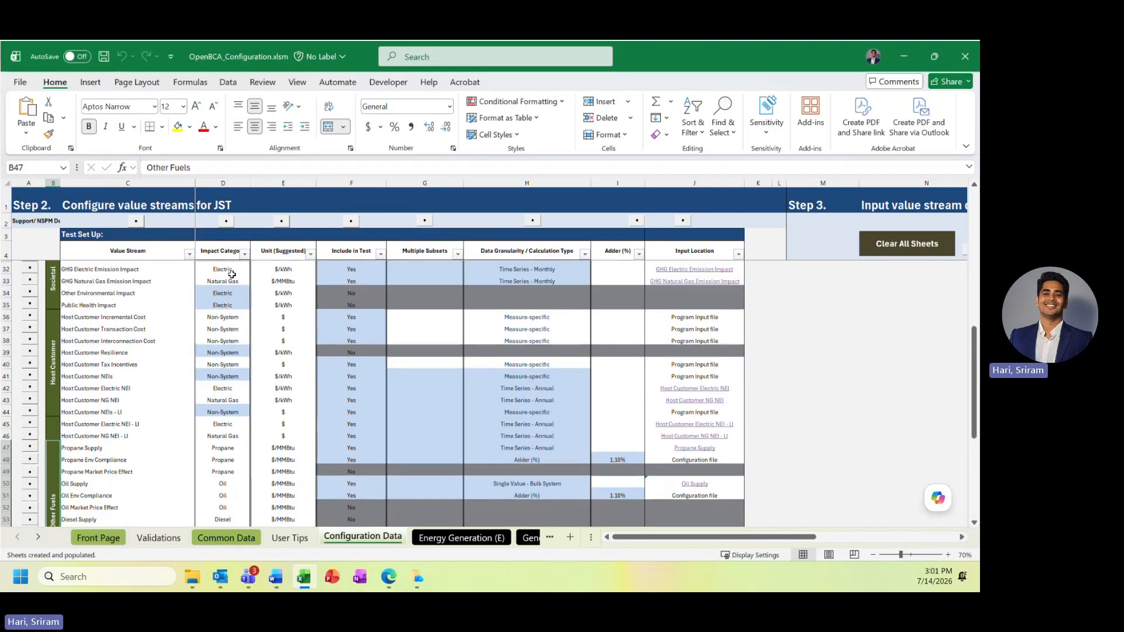
# Inspect the impact category of Other Environmental Impact and the data granularity options for GHG Natural Gas Emission Impact
pyautogui.click(158, 289)
pyautogui.click(220, 291)
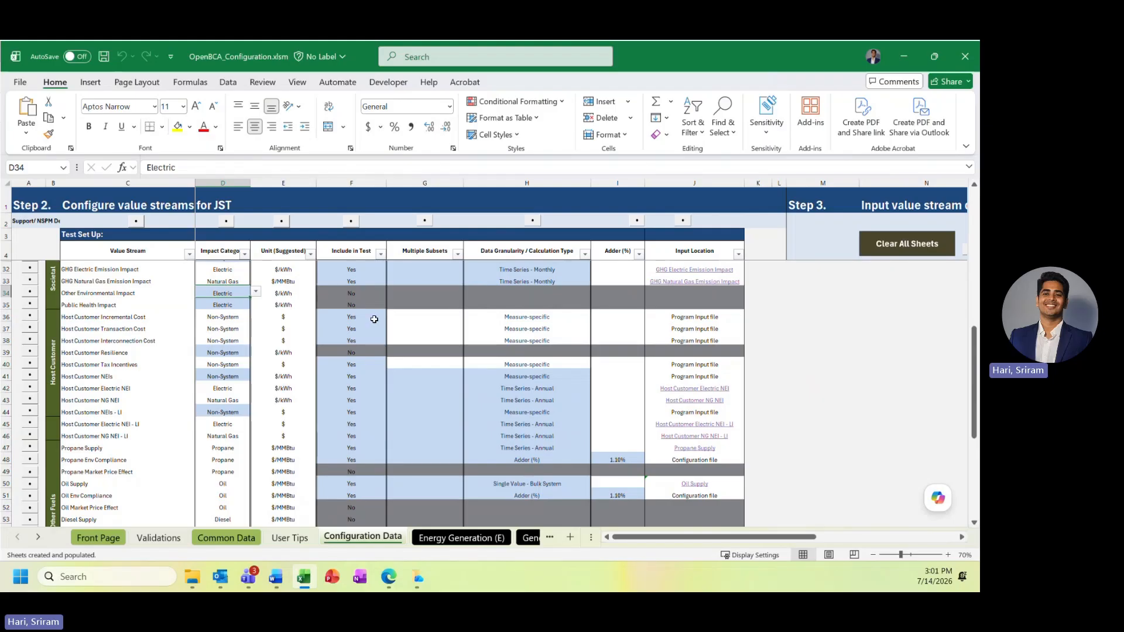
pyautogui.click(429, 282)
pyautogui.click(527, 281)
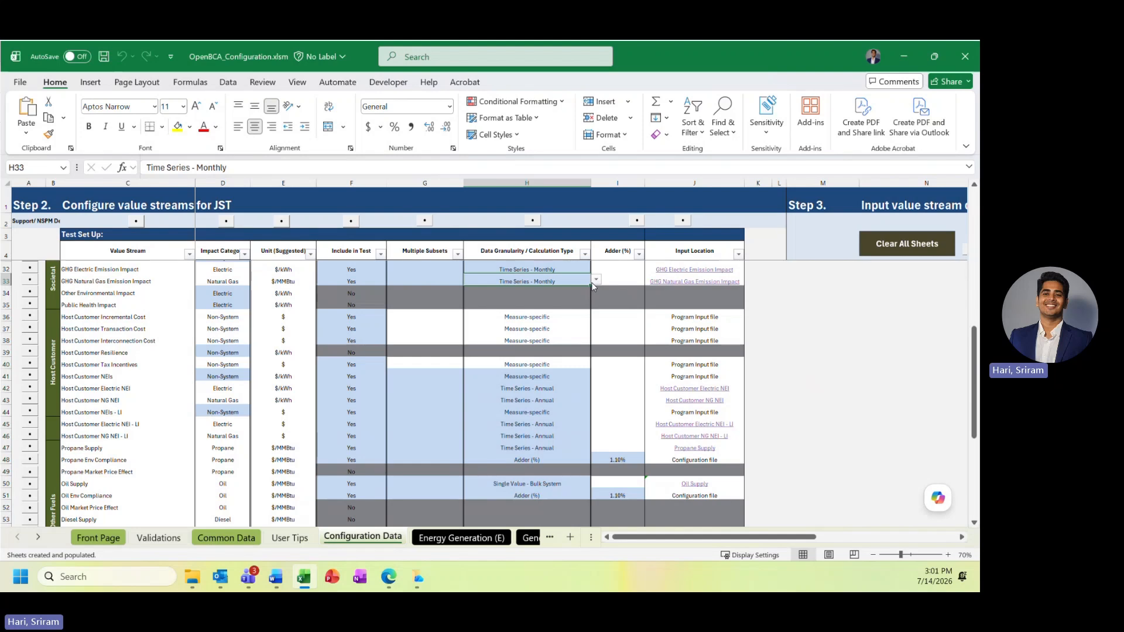
pyautogui.click(596, 282)
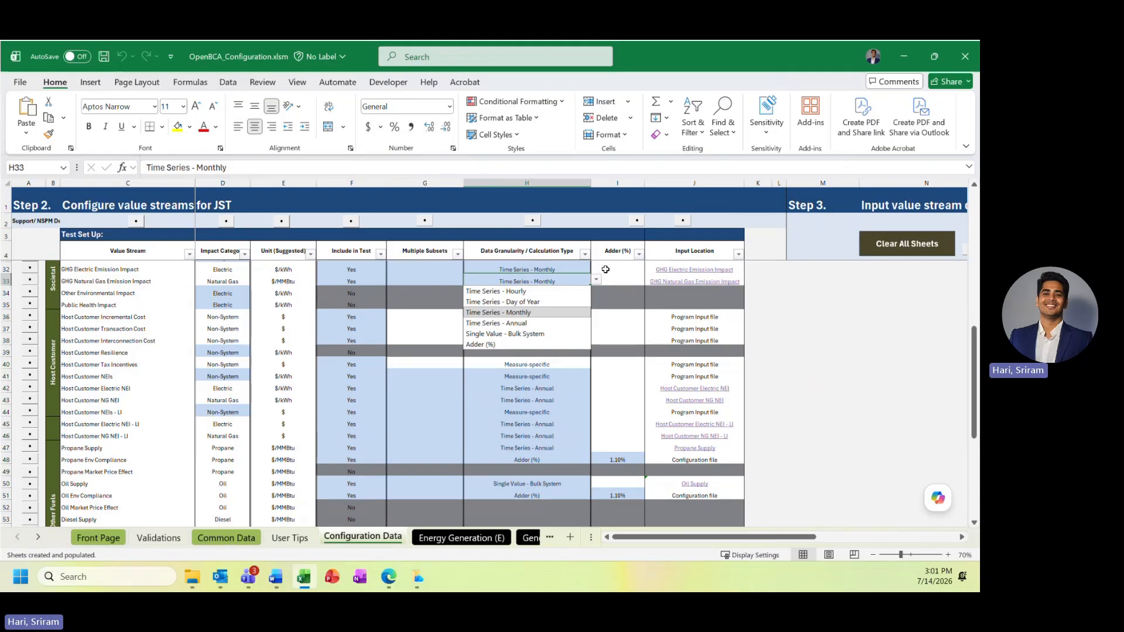
pyautogui.scroll(5, 622, 316)
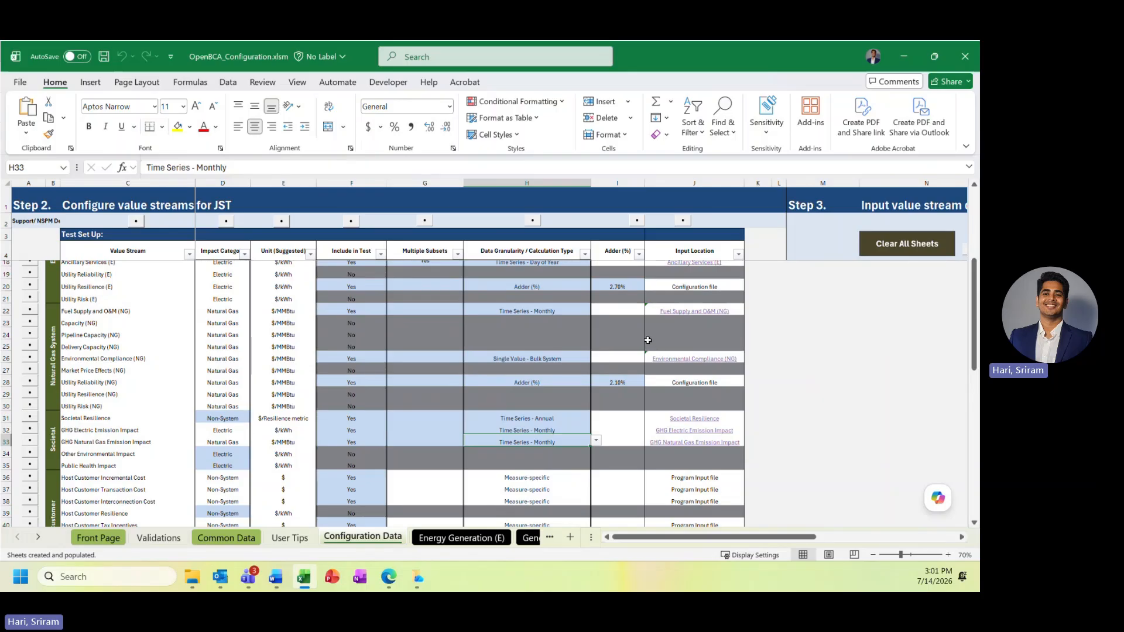
pyautogui.scroll(3, 648, 340)
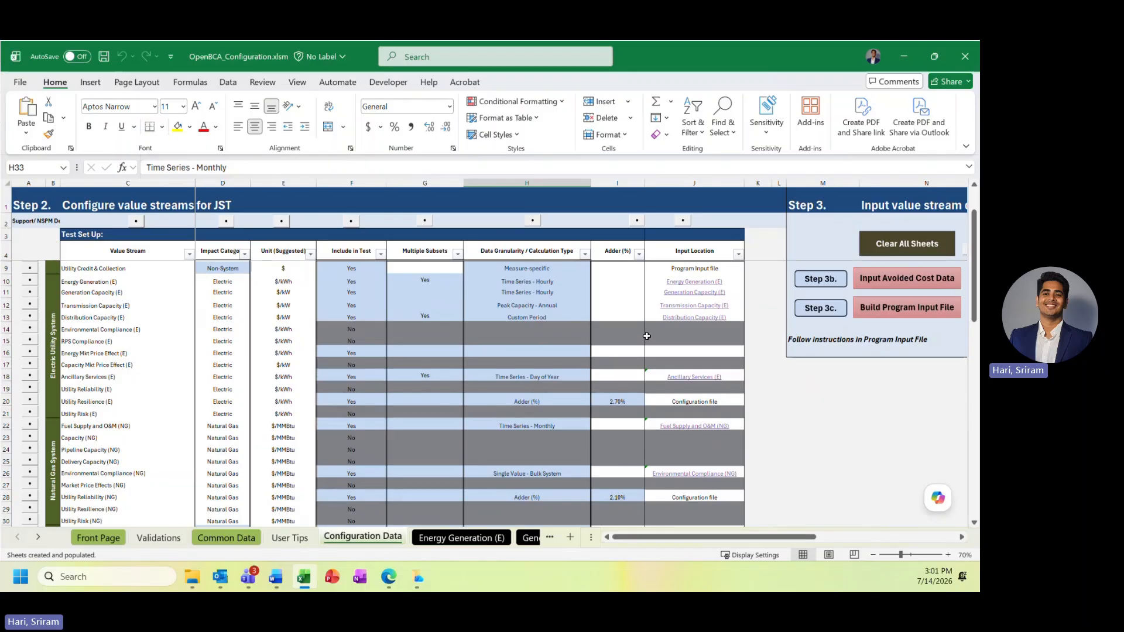
pyautogui.hotkey('alt', 'Tab')
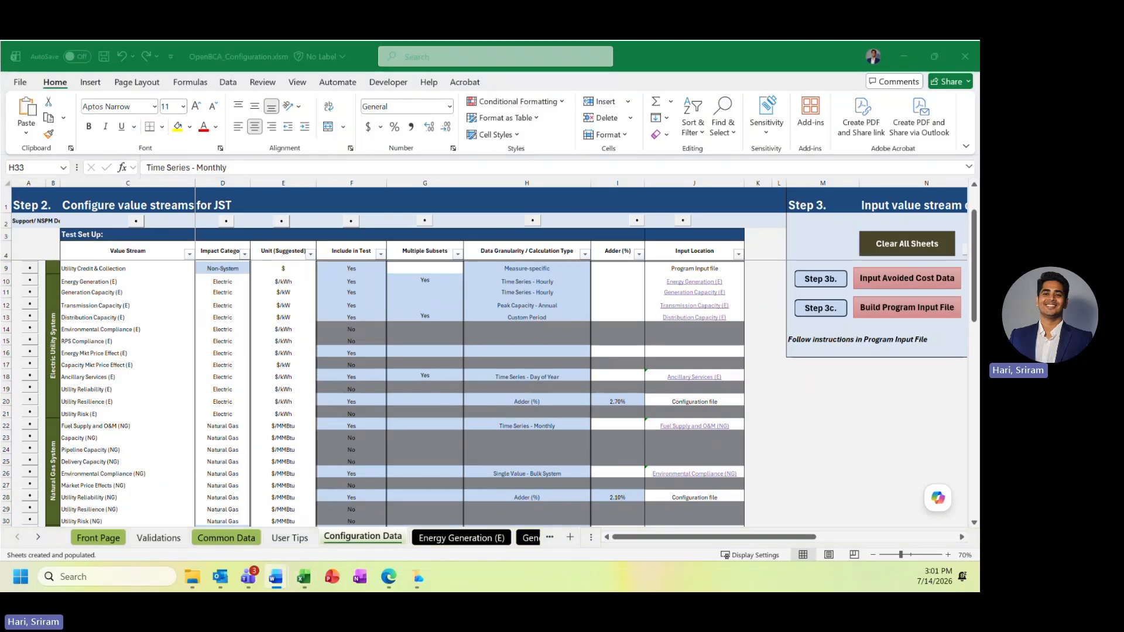
# Clear all generated sheets from the configuration workbook and rebuild the value stream sheets
pyautogui.click(864, 406)
pyautogui.scroll(2, 863, 414)
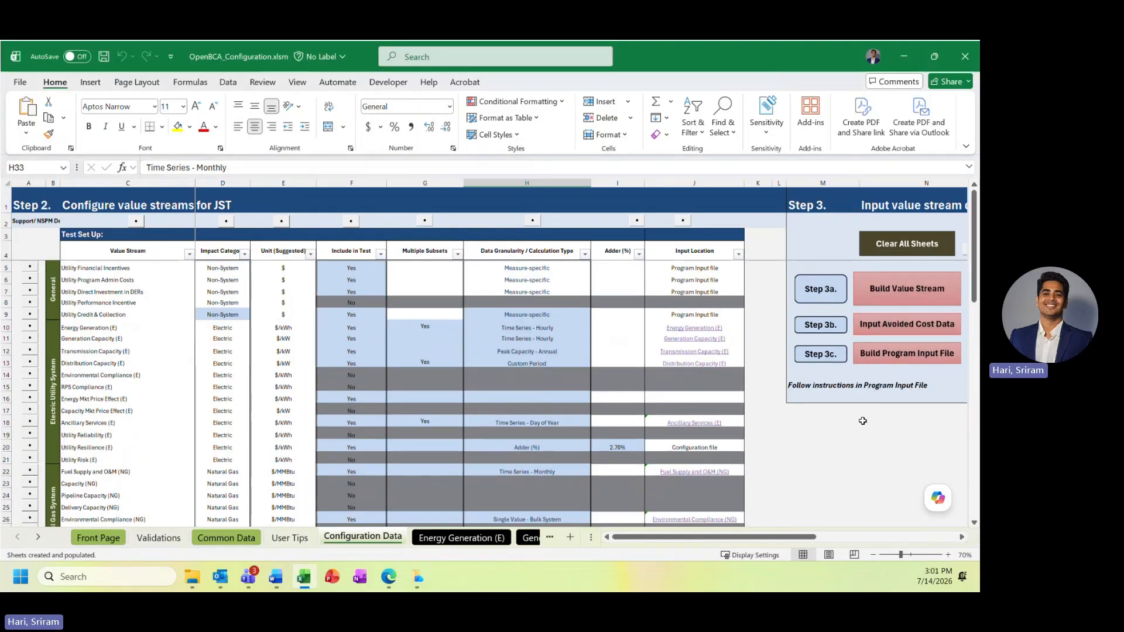
pyautogui.moveTo(866, 442); pyautogui.dragTo(867, 438)
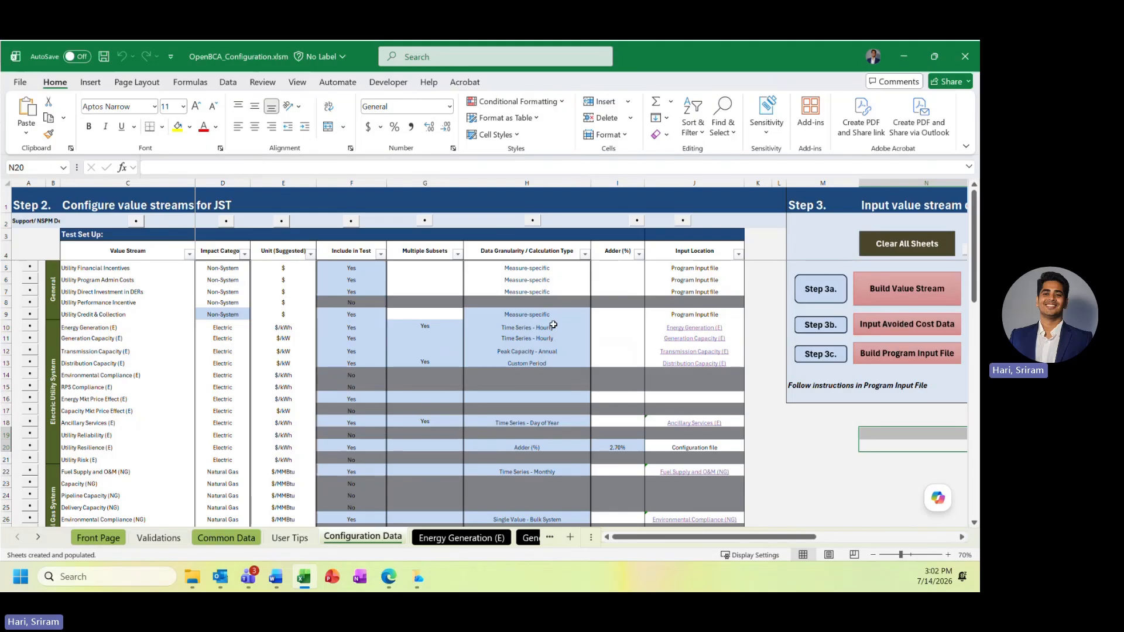
pyautogui.click(877, 335)
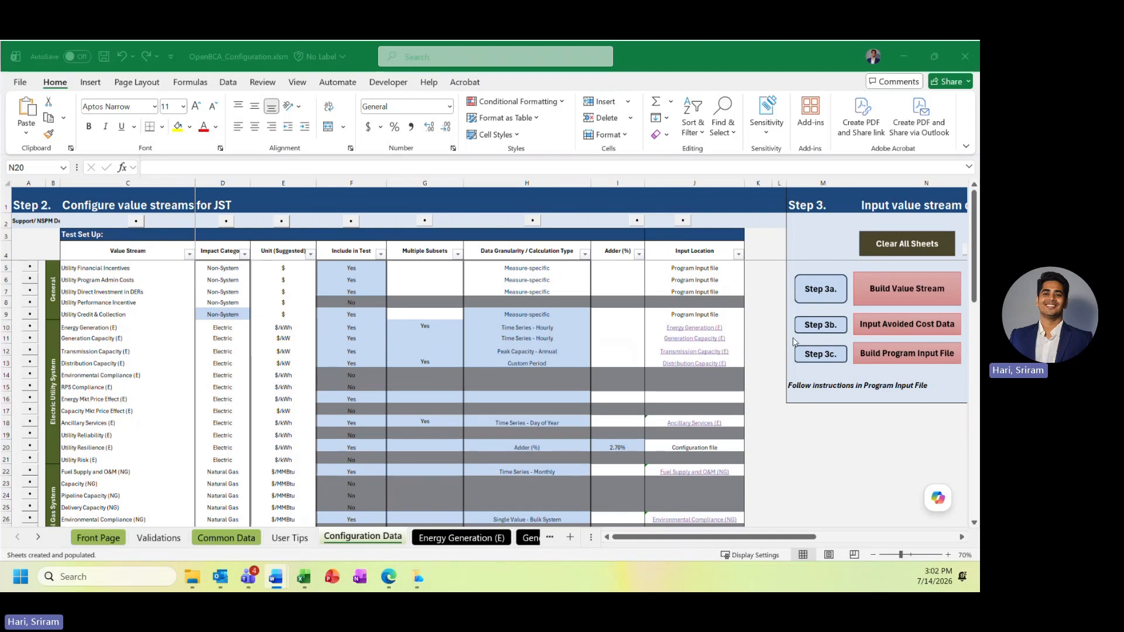
pyautogui.click(905, 245)
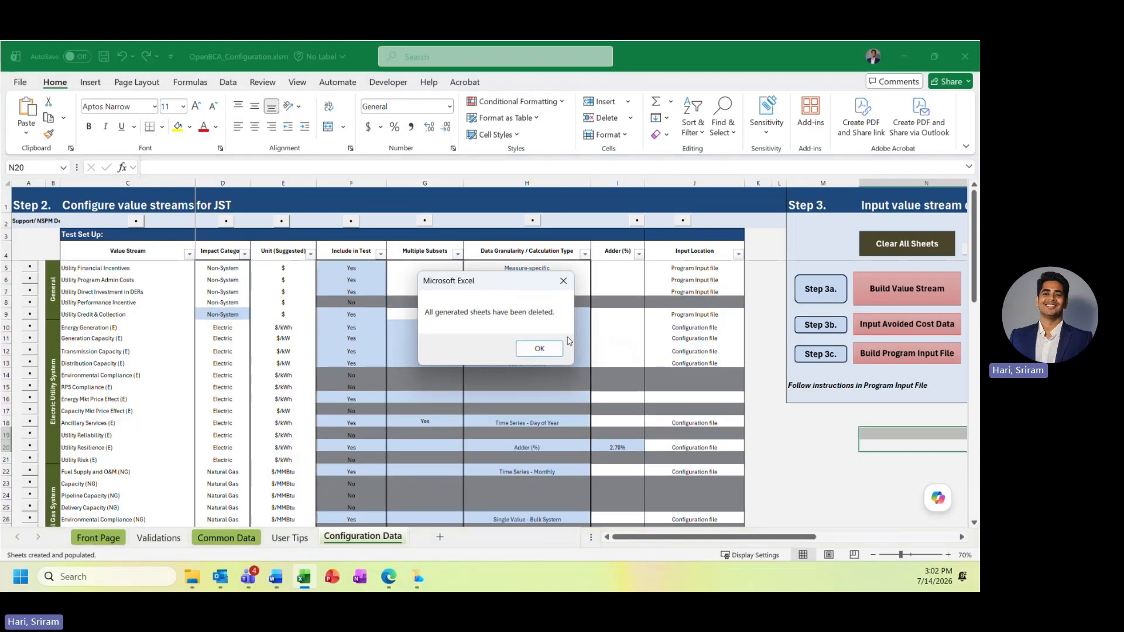
pyautogui.click(540, 349)
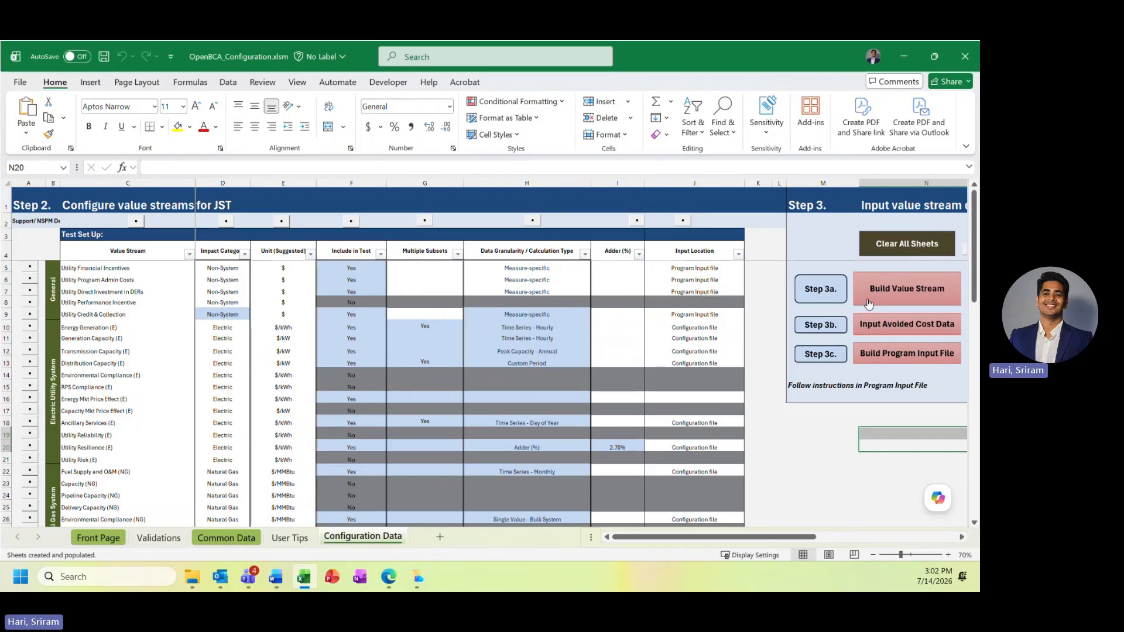
pyautogui.click(890, 289)
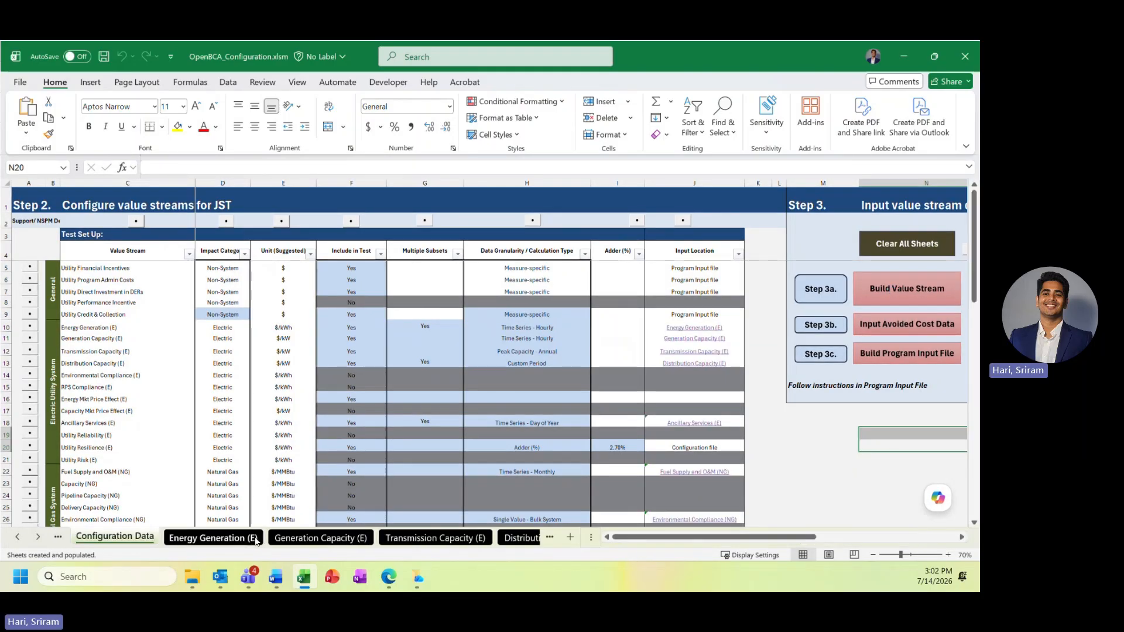
# Consult the avoided cost data option and inspect the Energy Generation (E) sheet's input columns, unit and dollar value basis
pyautogui.moveTo(120, 270); pyautogui.dragTo(126, 399)
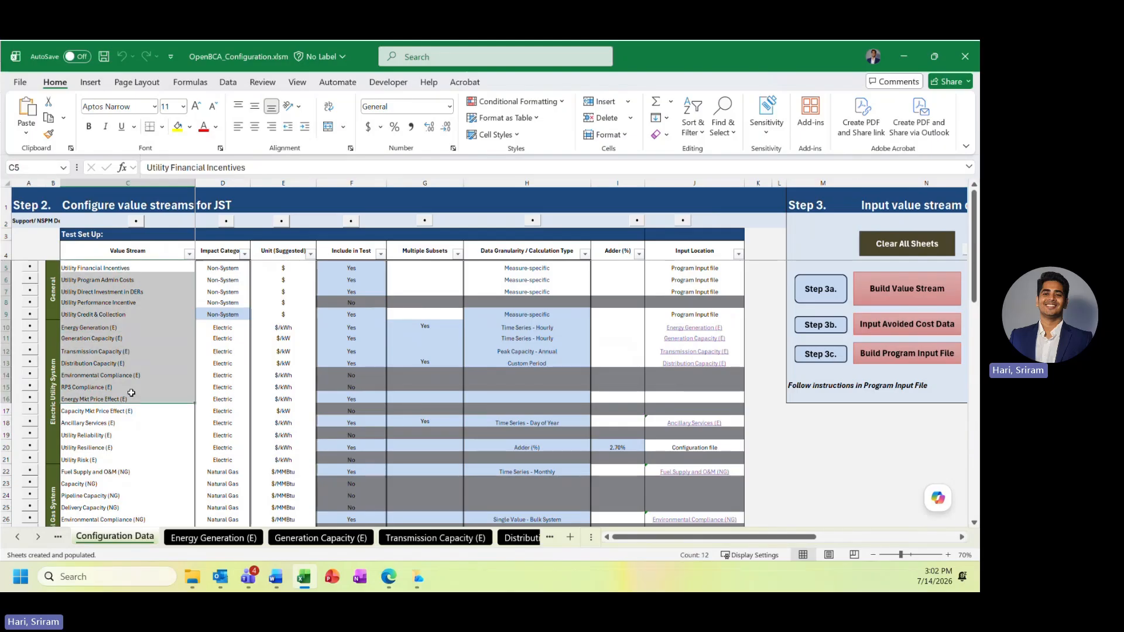
pyautogui.click(234, 537)
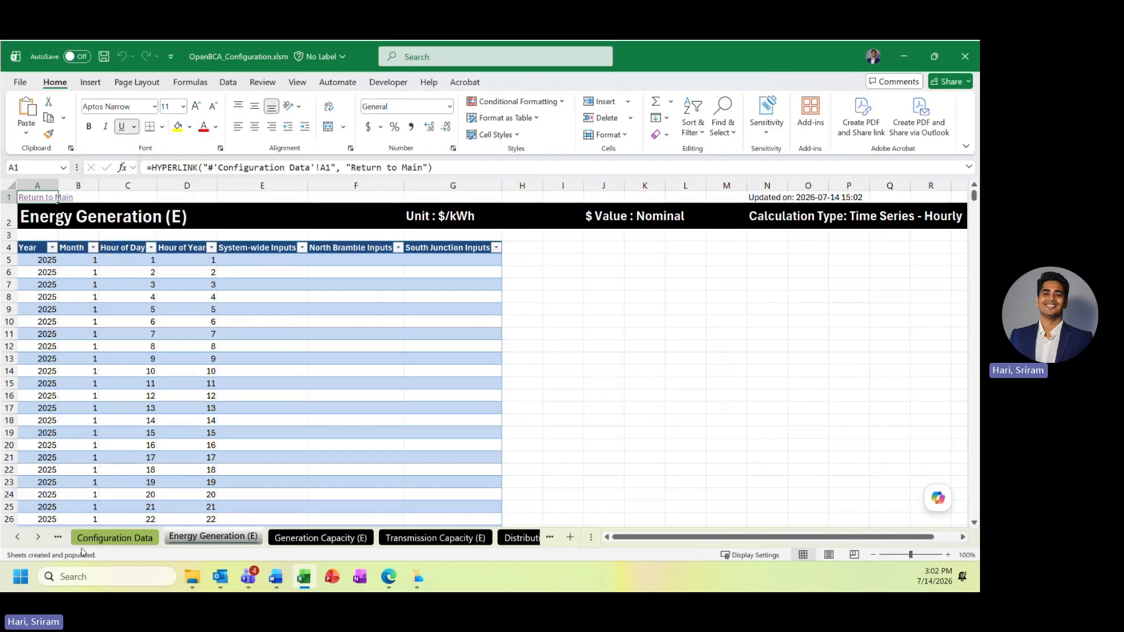
pyautogui.click(100, 538)
pyautogui.click(876, 324)
pyautogui.click(604, 358)
pyautogui.click(388, 310)
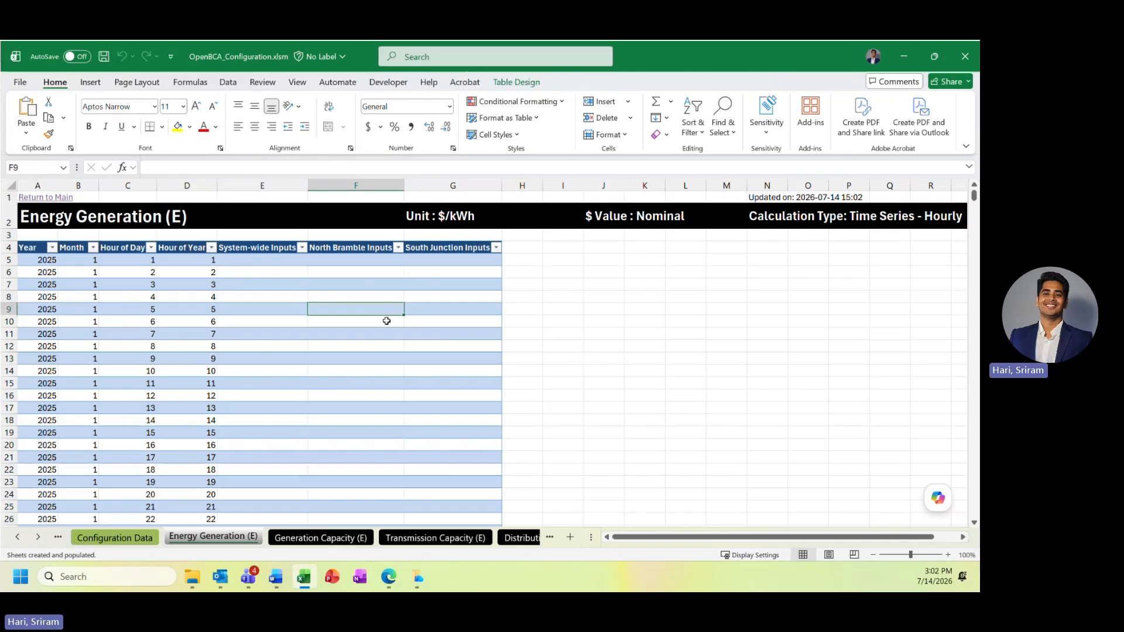
pyautogui.click(442, 217)
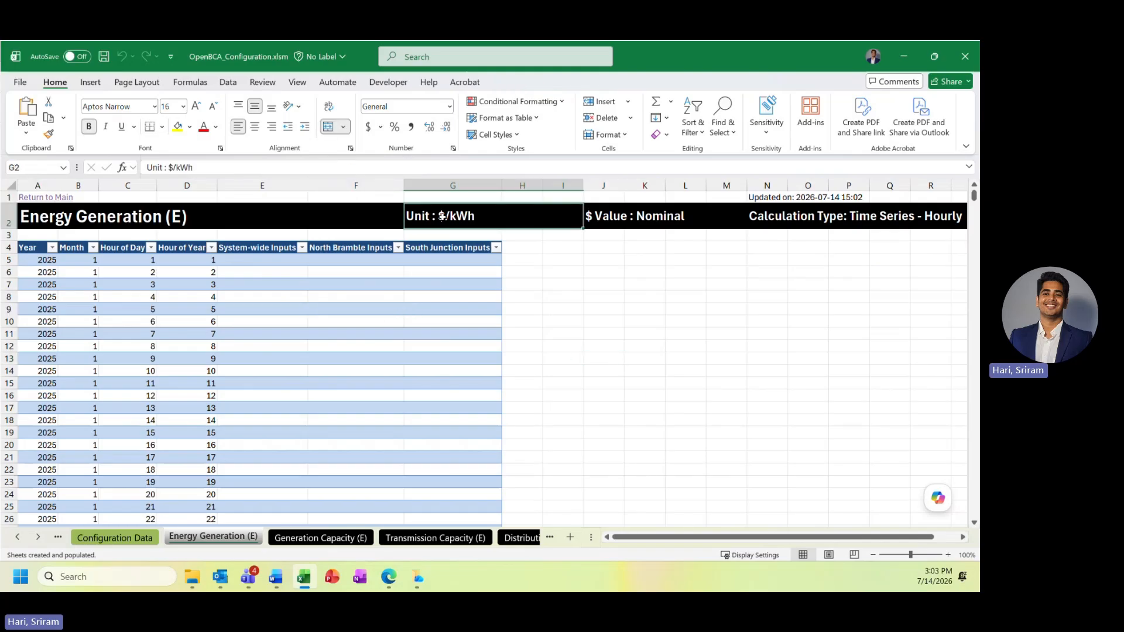
pyautogui.click(614, 215)
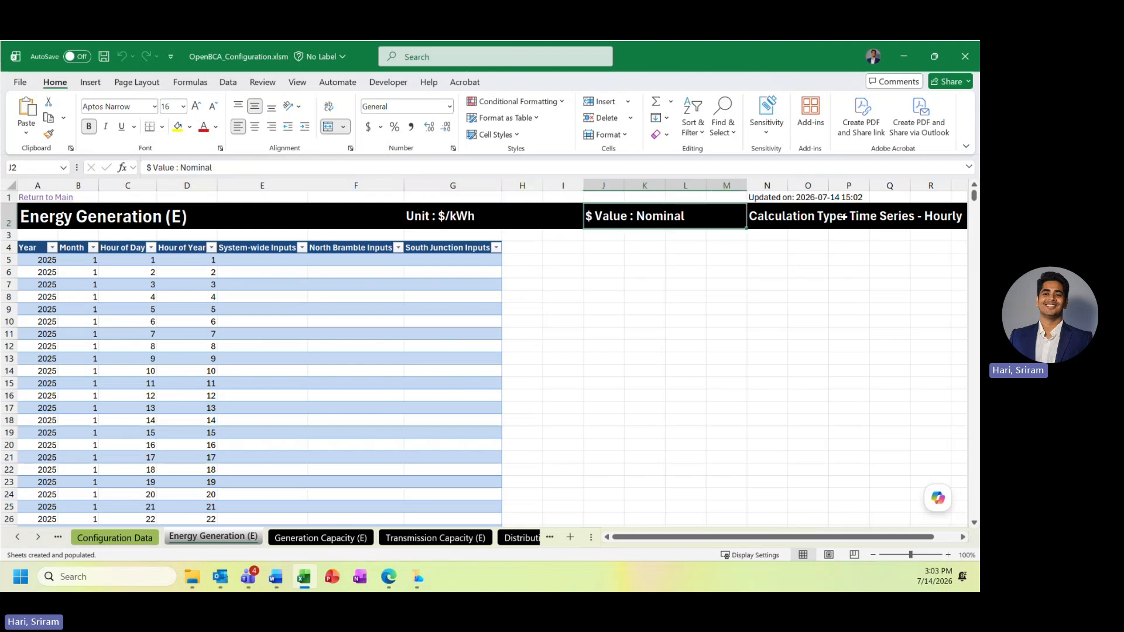
# Return to Configuration Data, open the program input file and regenerate its load shape mapping, overwriting the Electric and Natural Gas Load Shapes sheets
pyautogui.hotkey('alt', 'Tab')
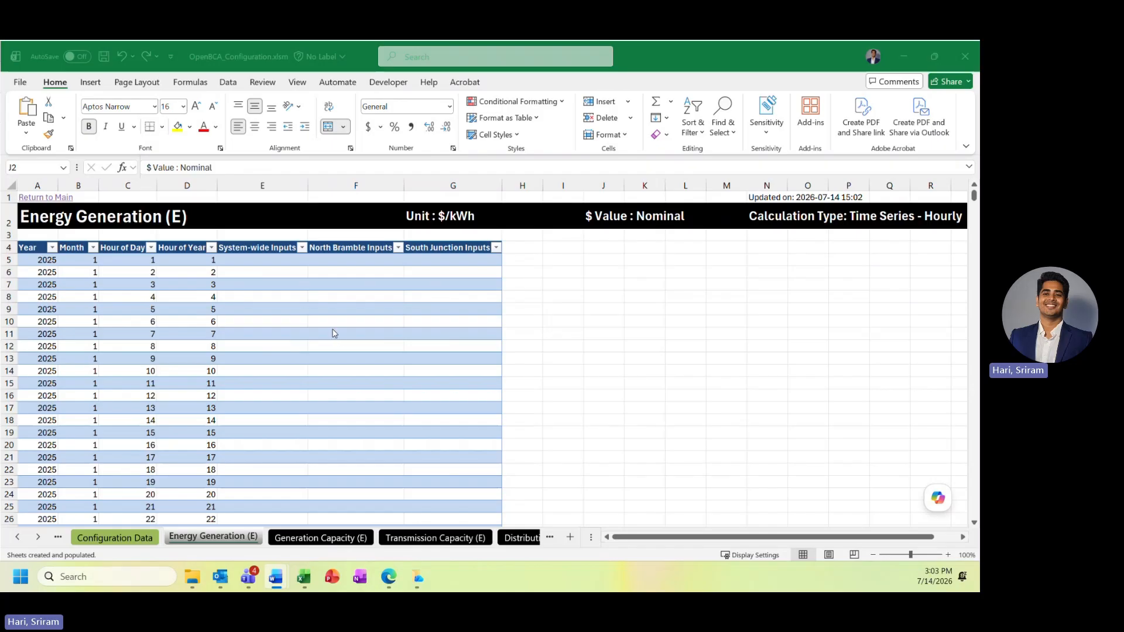
pyautogui.click(39, 198)
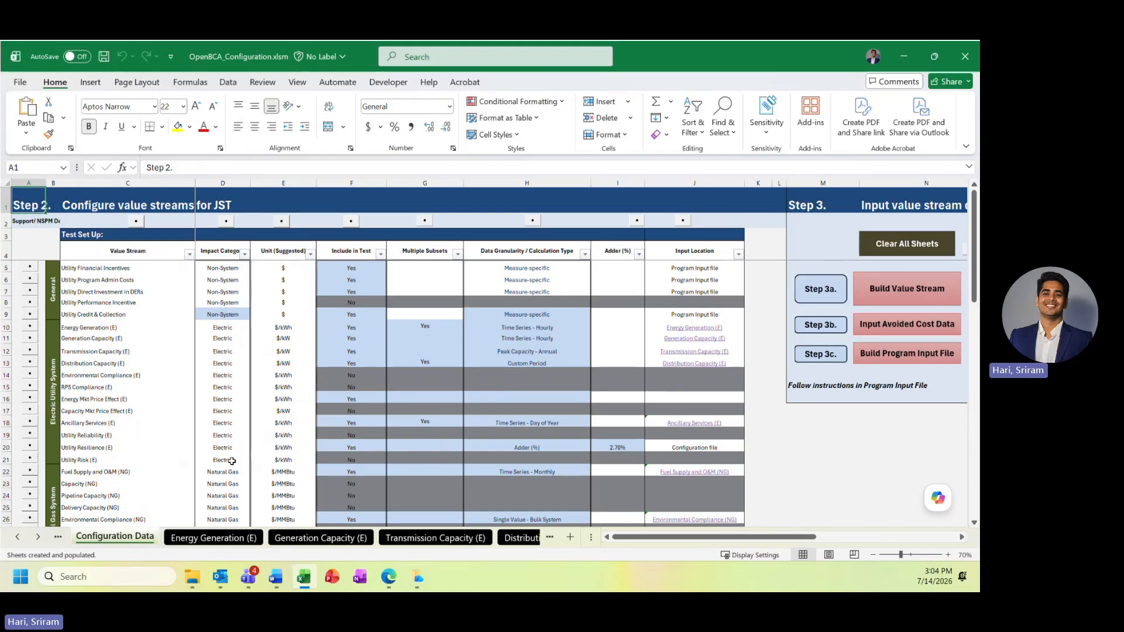
pyautogui.click(900, 360)
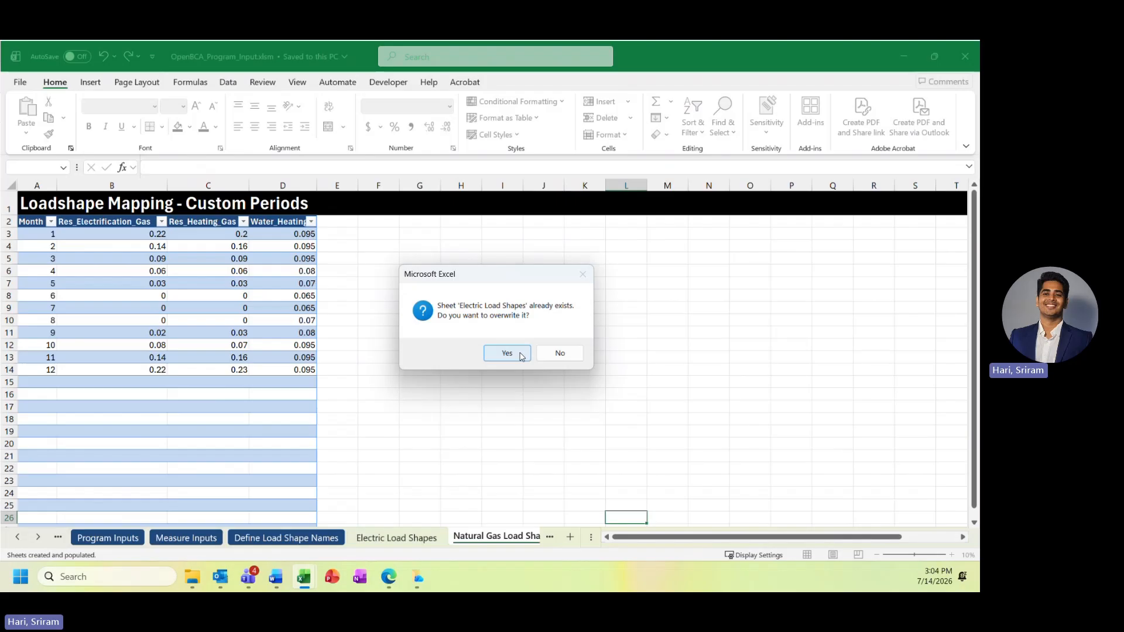
pyautogui.click(521, 355)
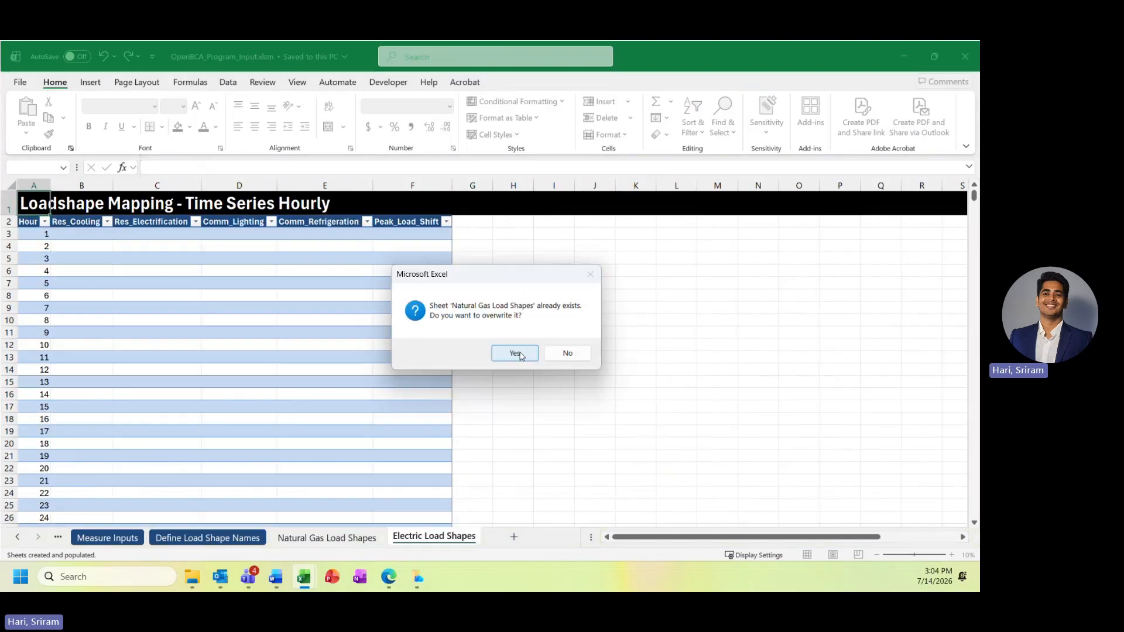
pyautogui.click(520, 355)
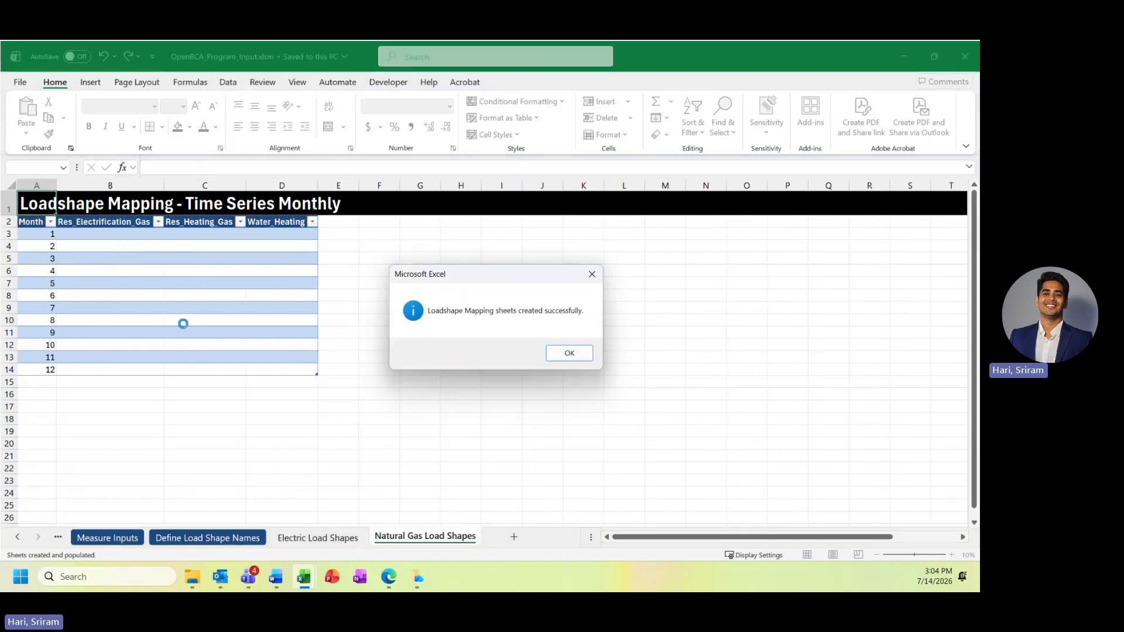
pyautogui.click(566, 355)
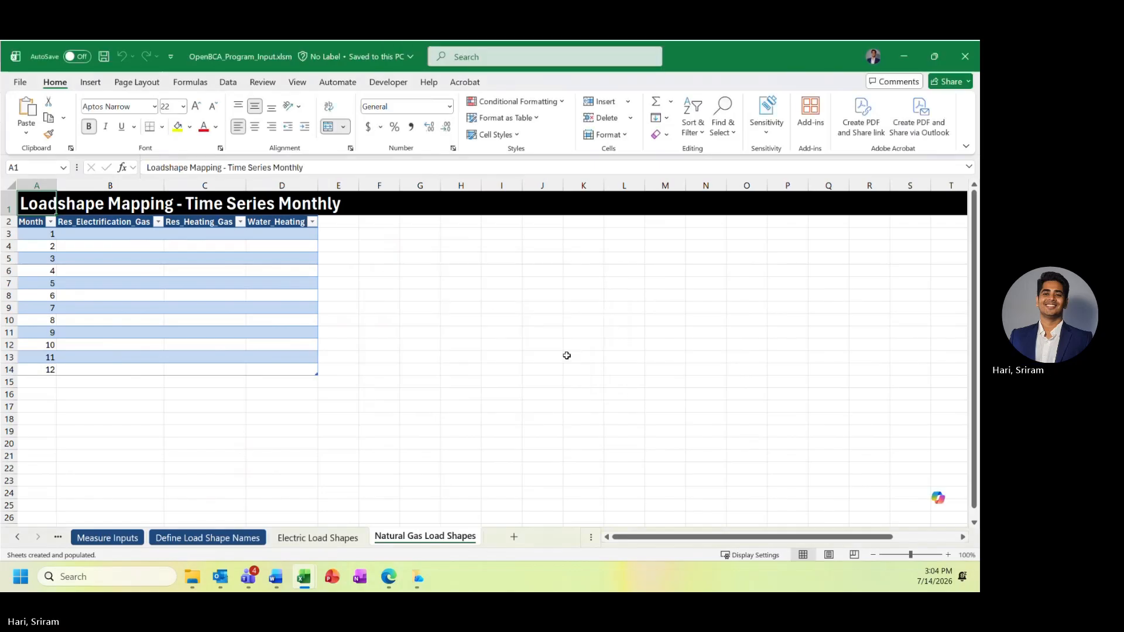